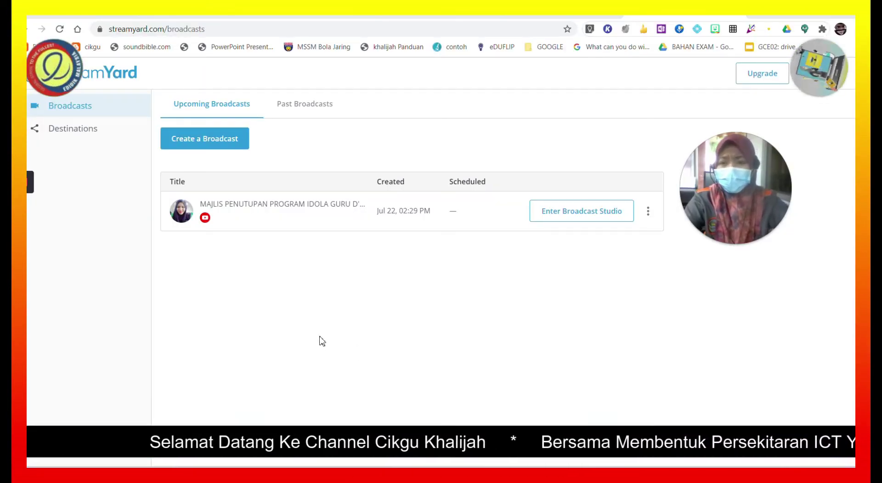
Start a new broadcast to the second YouTube destination, with the title PROGRAM DEMO and the description PENERANGAN MENGENAI PROGRAM
left_click(218, 140)
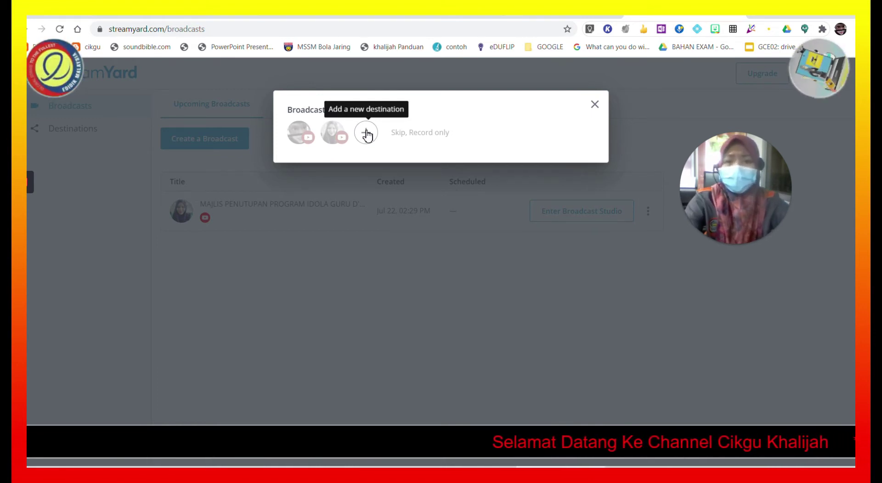
left_click(330, 134)
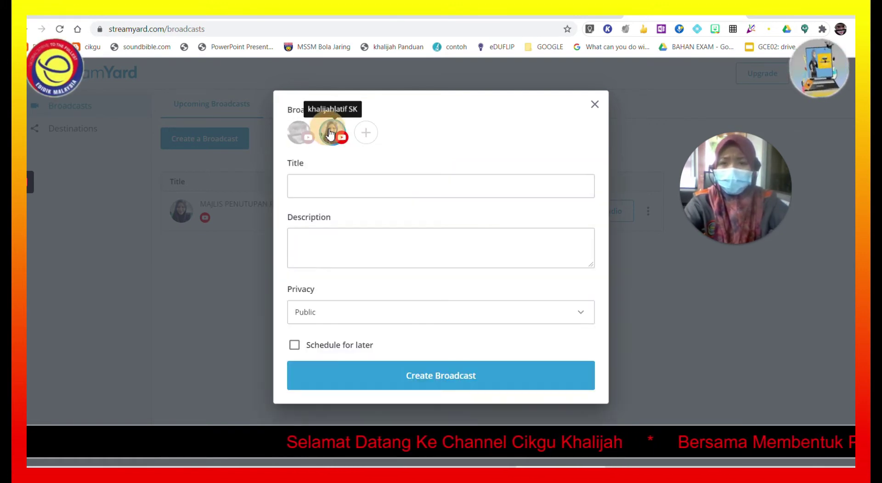
left_click(309, 179)
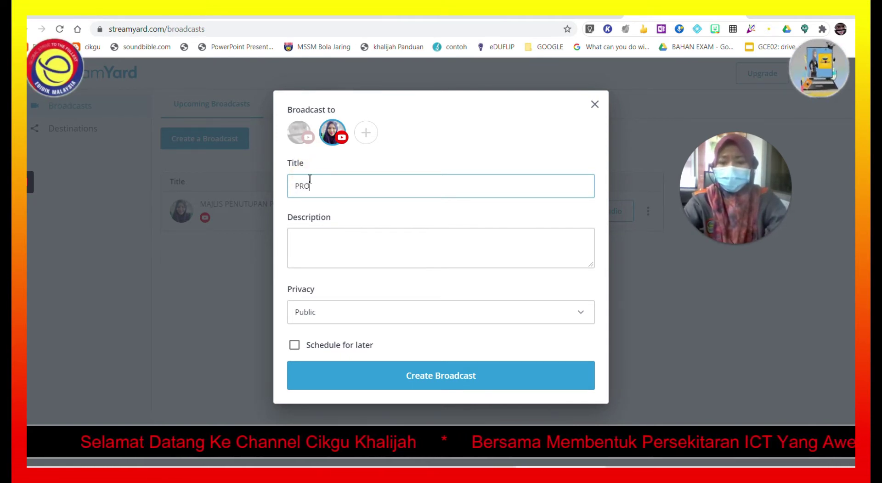
type("PROGRAM DEMO")
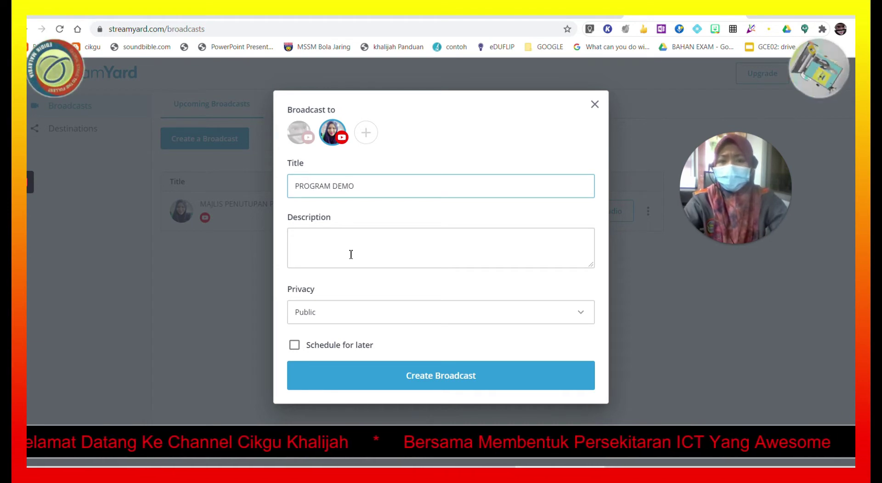
left_click(322, 242)
type("PENERANGAN MENGENAI PROGRAM")
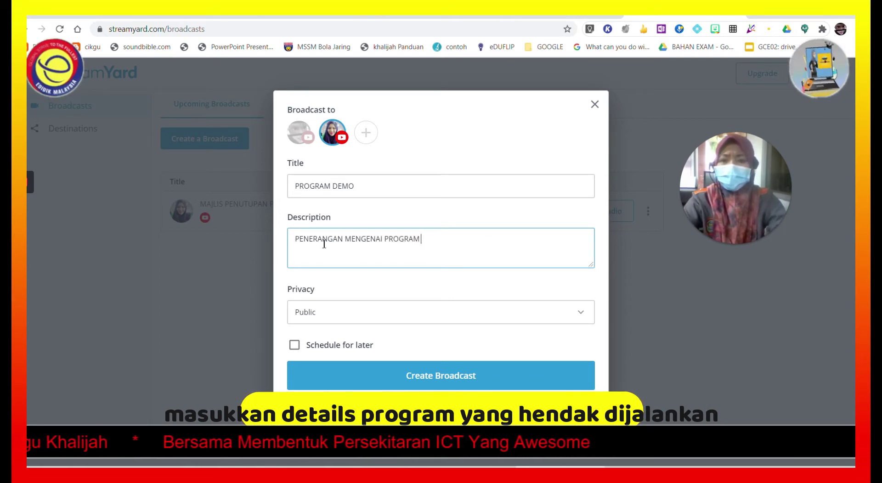
Set the broadcast's privacy to Unlisted and create the broadcast without scheduling it
left_click(348, 312)
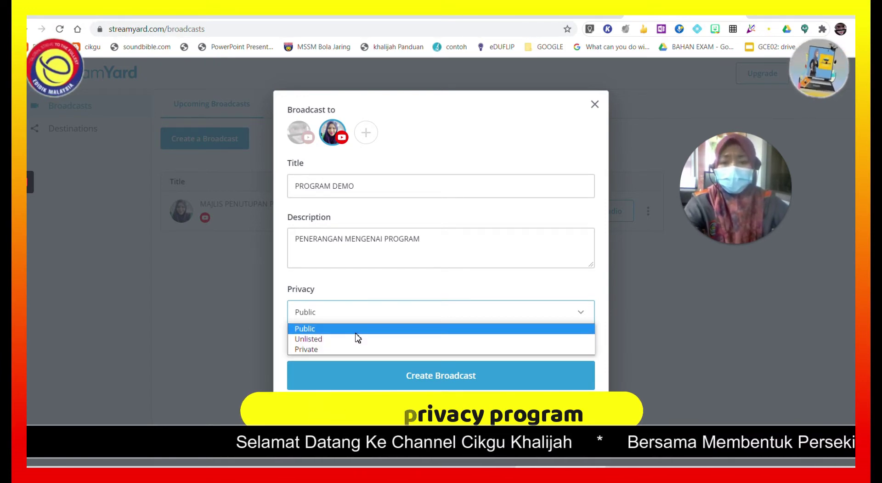
left_click(355, 333)
left_click(348, 314)
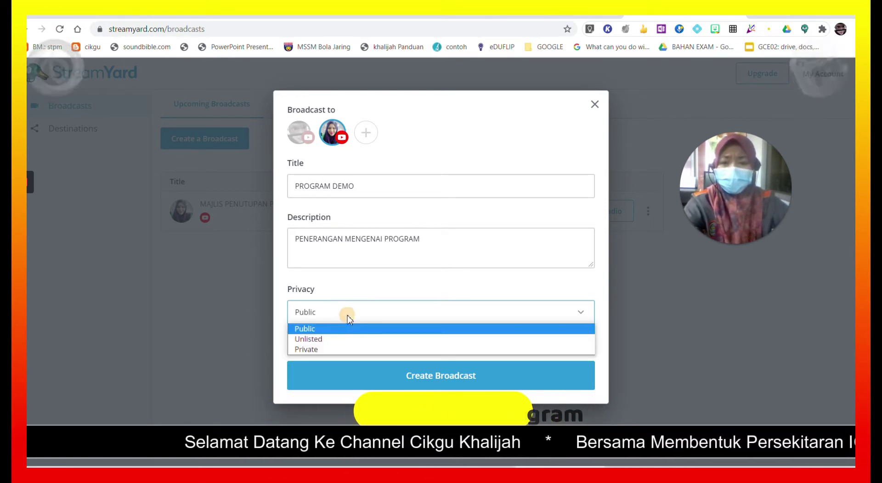
left_click(364, 338)
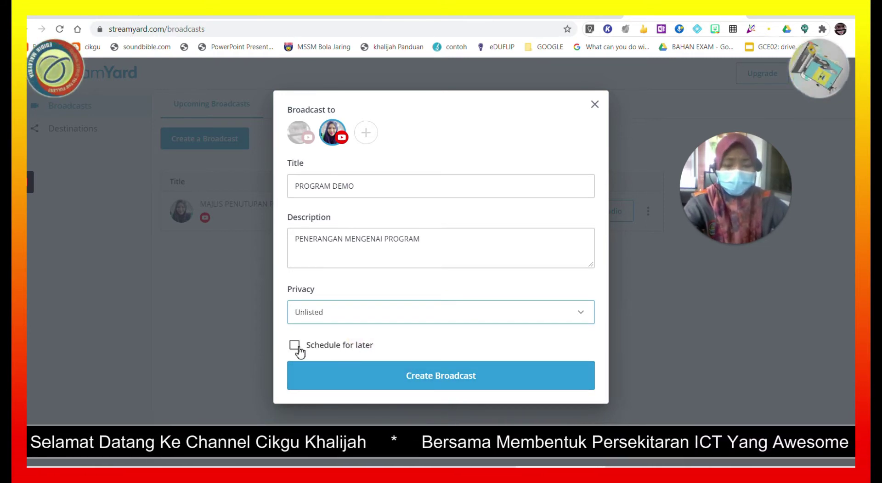
left_click(416, 376)
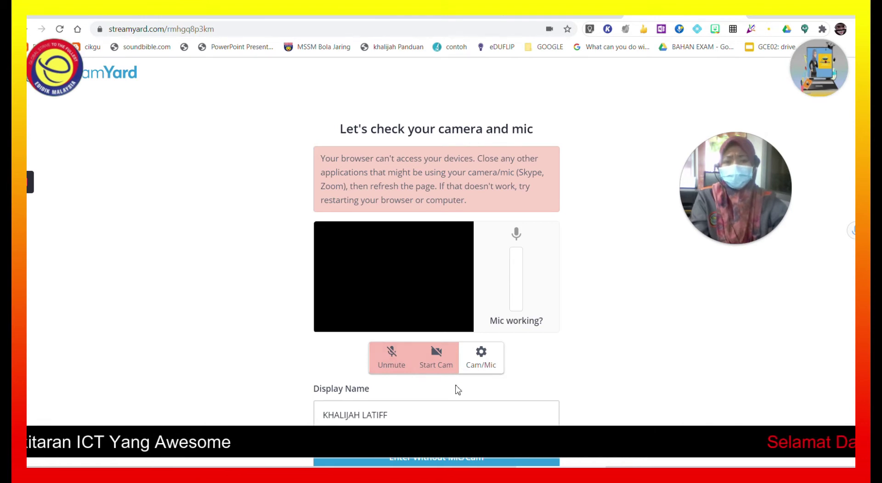
Remove the space between the two words of the display name and unmute the microphone
scroll(853, 234, "down", 1)
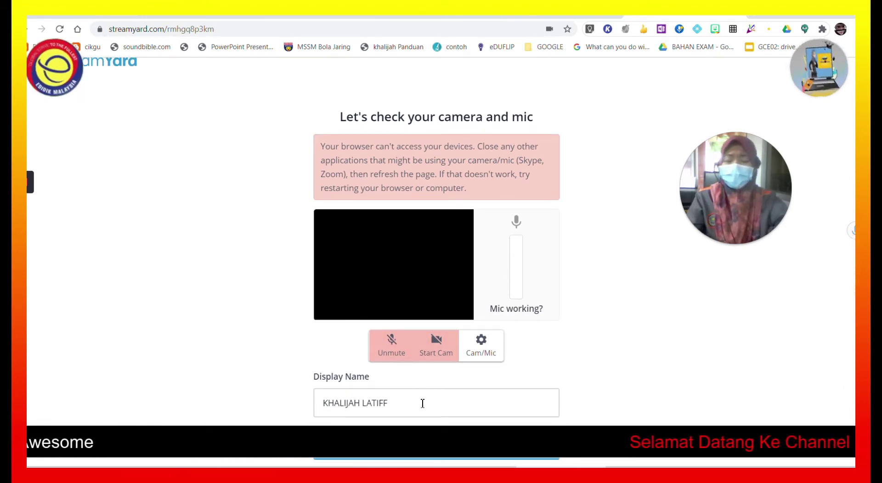
left_click(364, 406)
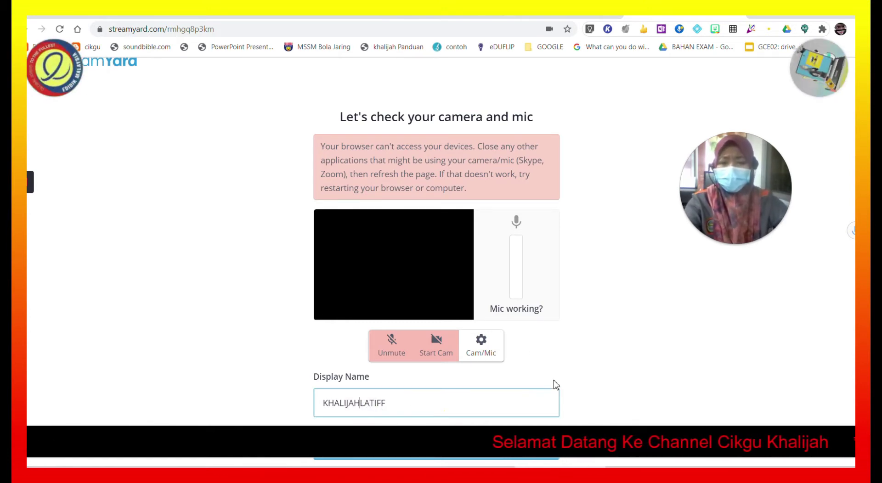
left_click(391, 352)
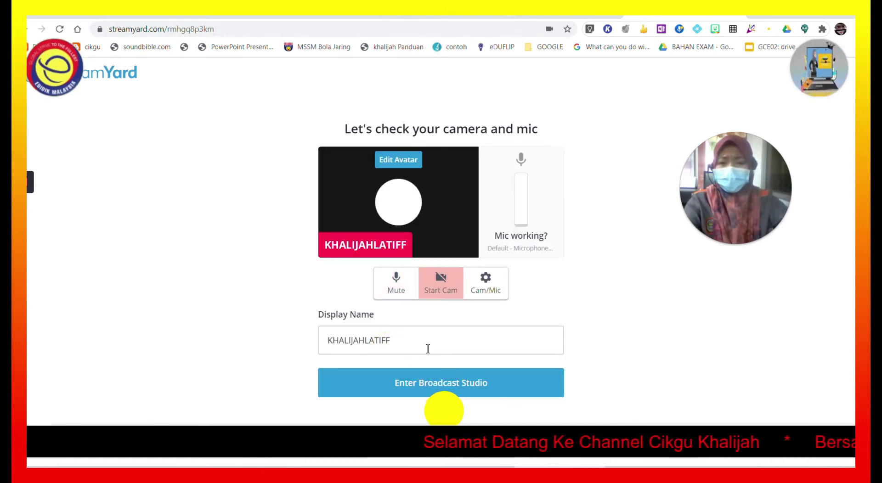
Try to start the camera and unmute the microphone again
left_click(443, 287)
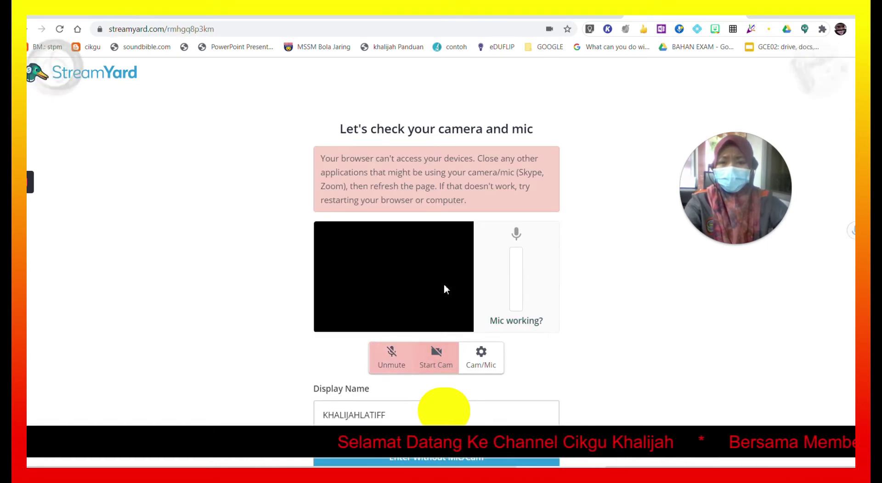
left_click(442, 367)
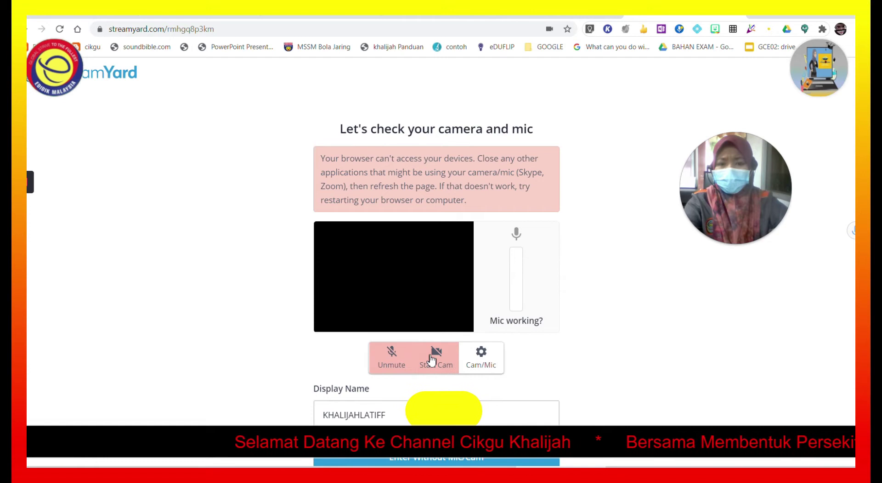
left_click(394, 357)
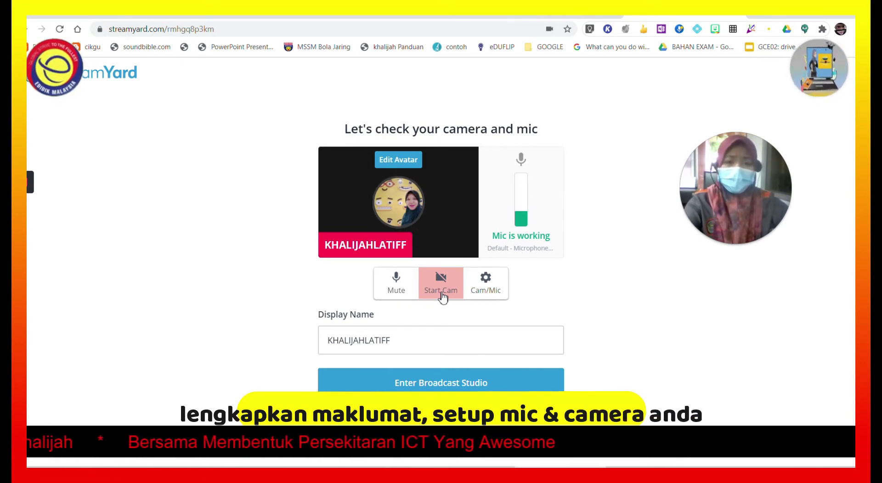
Review the available camera and the audio devices in the camera and mic settings, and test the speaker
left_click(487, 285)
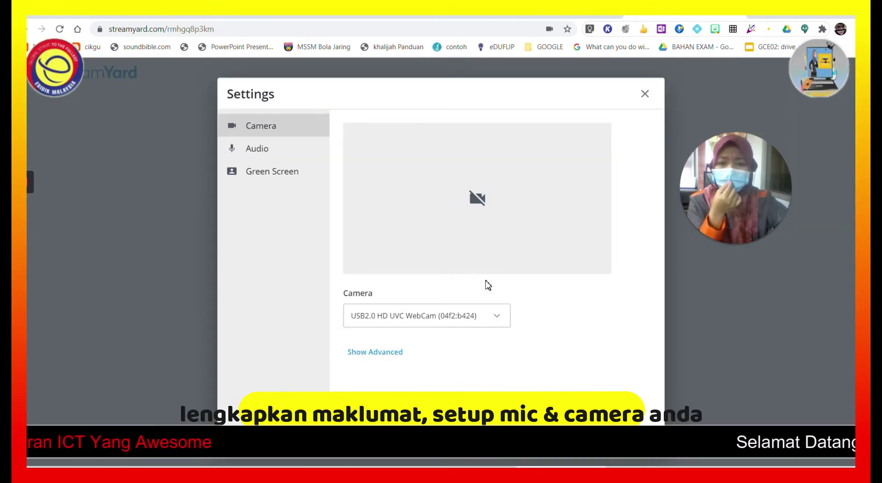
left_click(503, 315)
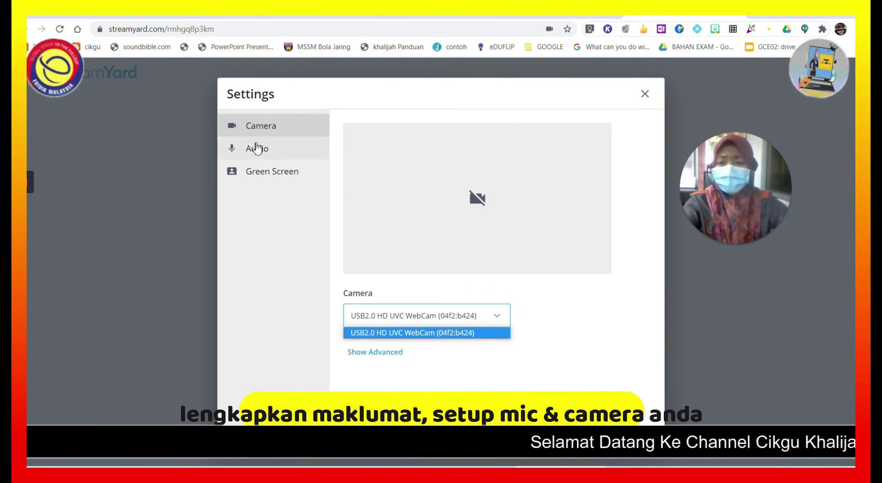
left_click(256, 148)
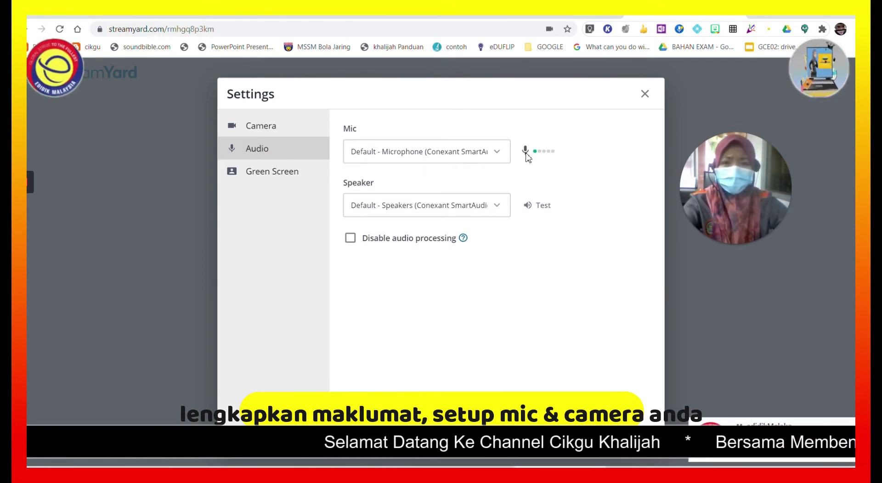
left_click(533, 210)
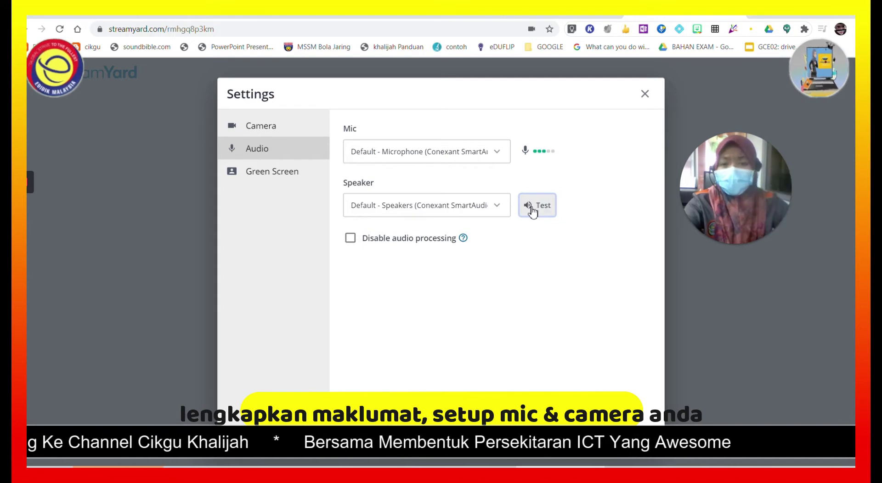
Choose the dark K-logo image as the green-screen virtual background and close the settings
left_click(251, 177)
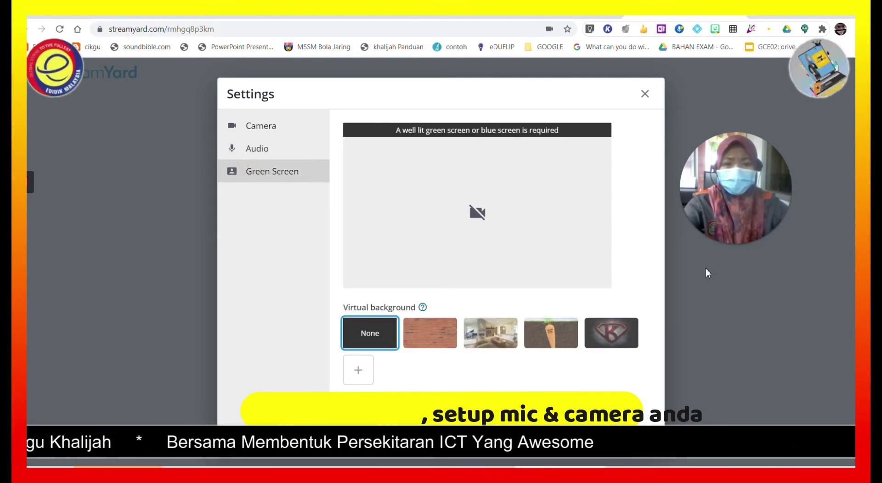
left_click(612, 332)
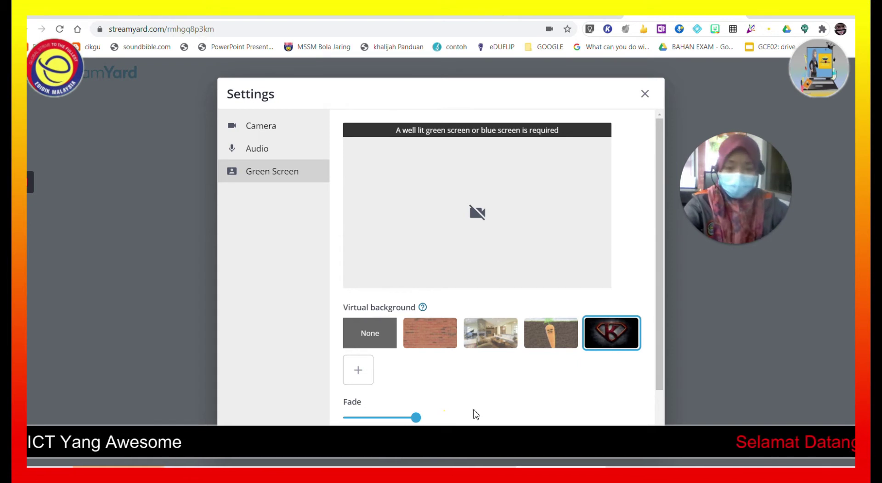
left_click(645, 94)
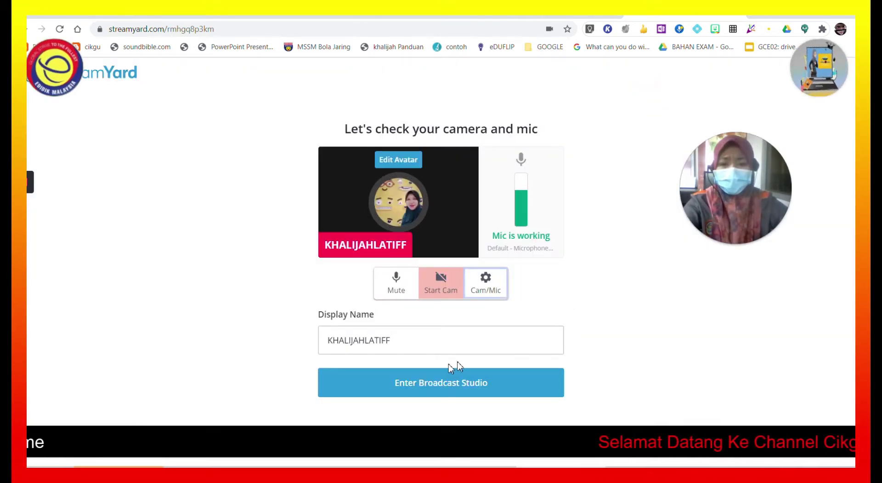
Enter the broadcast studio and add the host's own audio and video to the stream
left_click(436, 386)
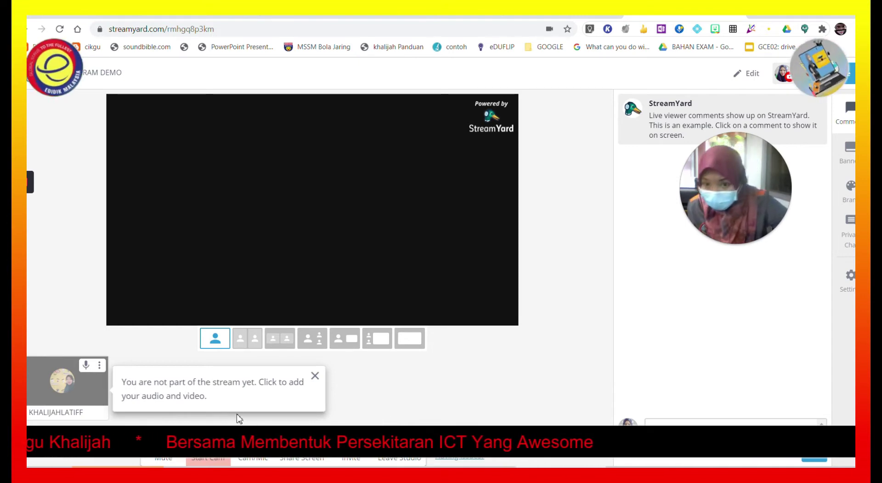
mouse_move(75, 378)
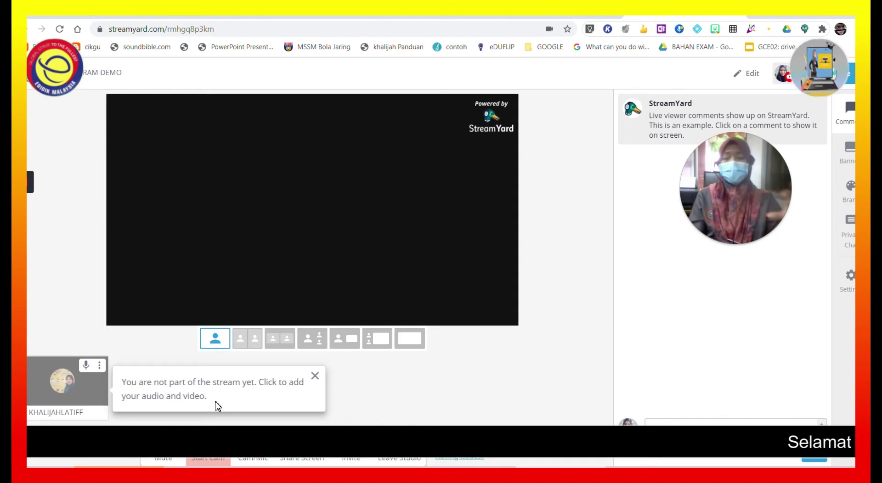
mouse_move(84, 393)
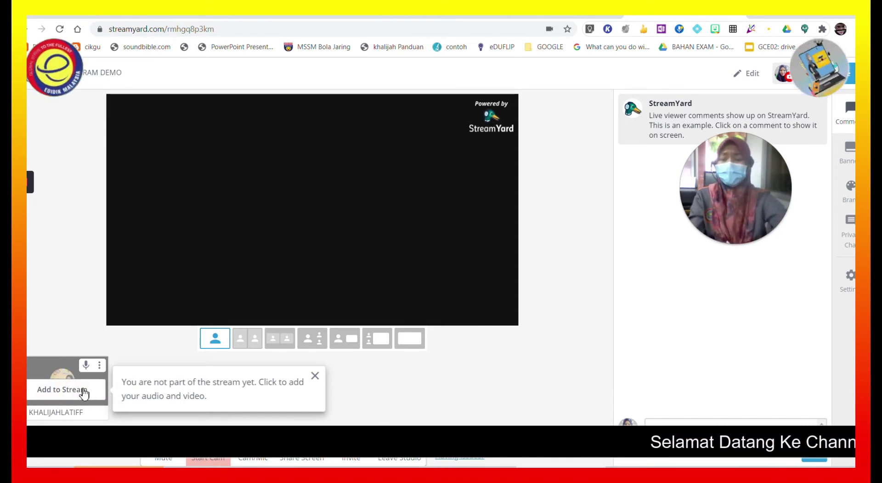
left_click(84, 393)
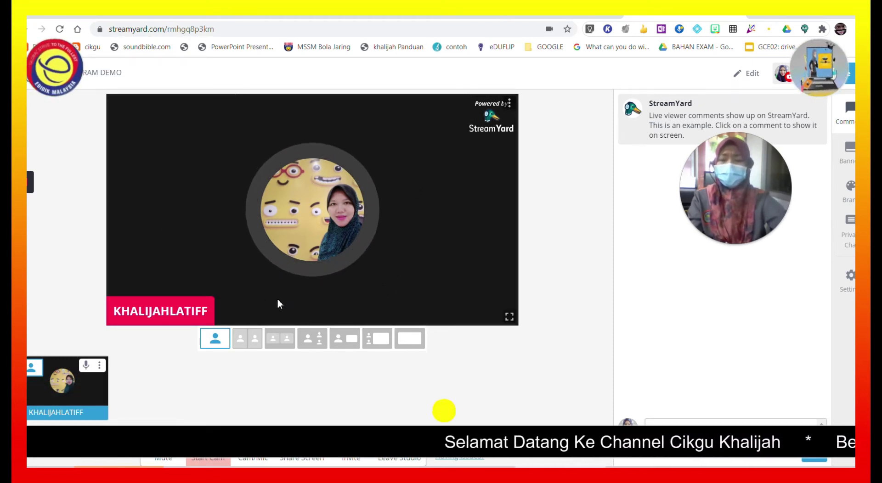
Try the two-person, group and shared-screen stream layouts one after another, ending with the full-screen layout
left_click(248, 341)
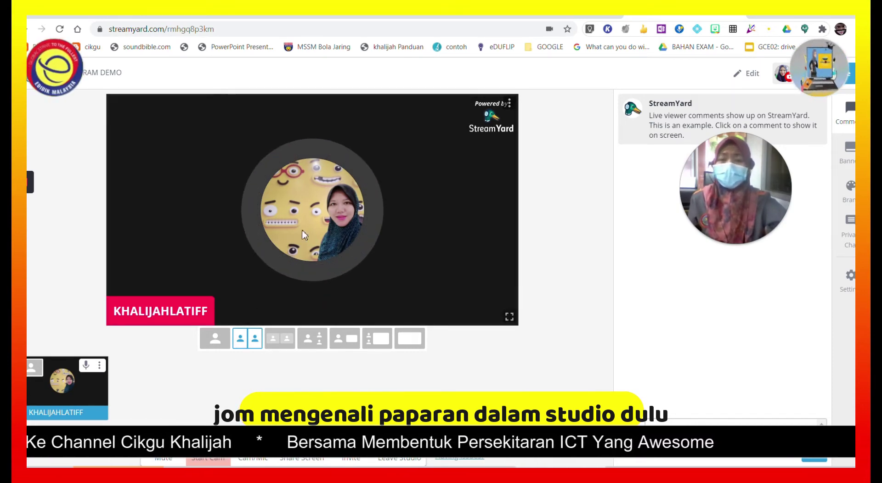
left_click(278, 339)
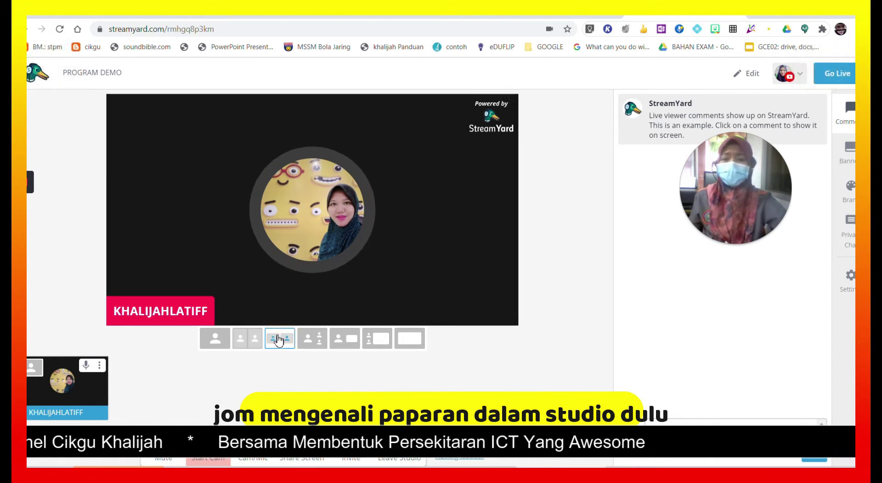
left_click(313, 339)
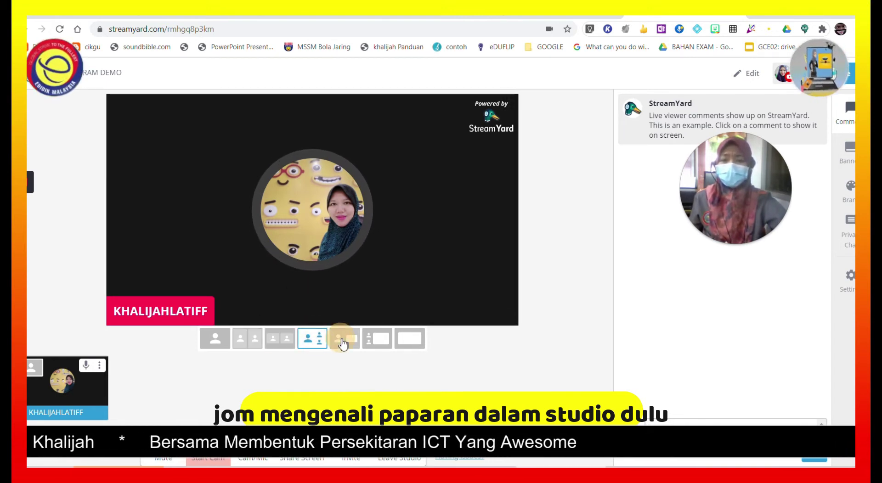
left_click(343, 340)
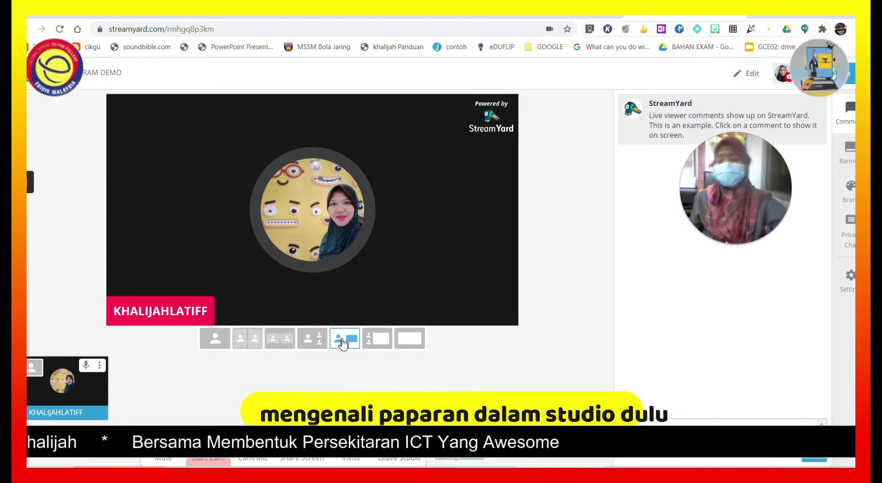
left_click(389, 340)
left_click(400, 340)
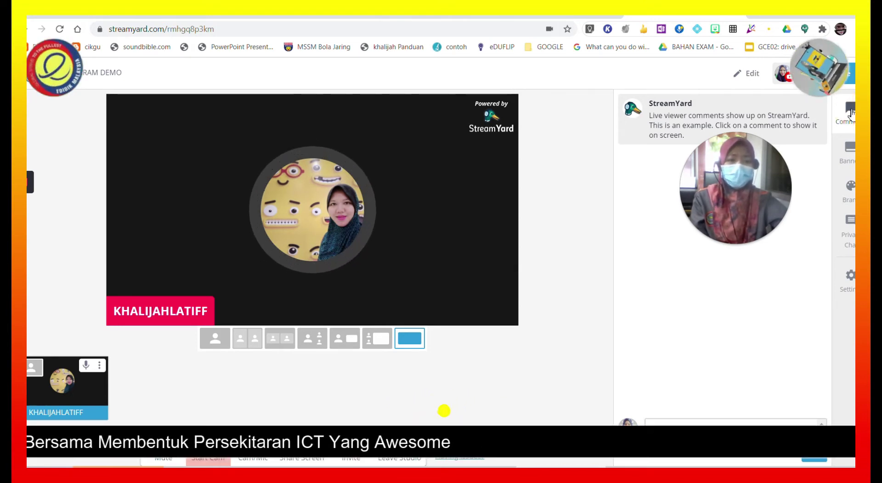
Open the EDIDIKMELAKA banner folder to view its banners
mouse_move(748, 124)
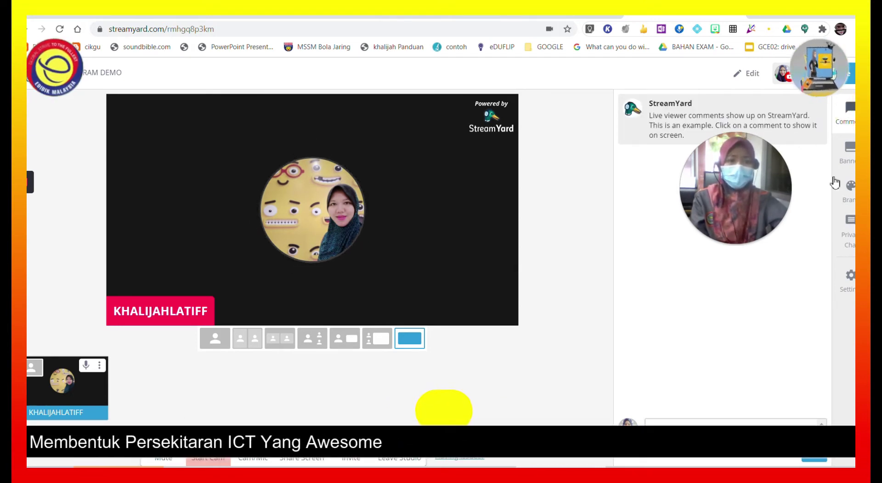
left_click(849, 152)
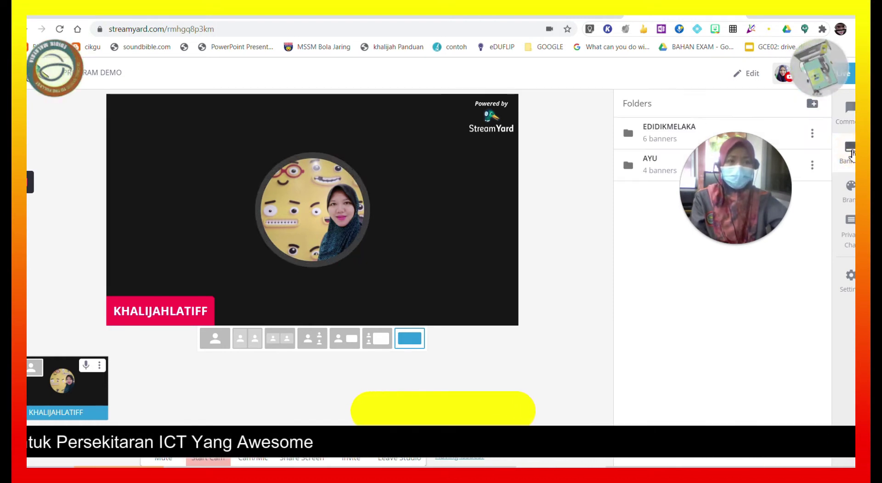
left_click_drag(739, 180, 555, 156)
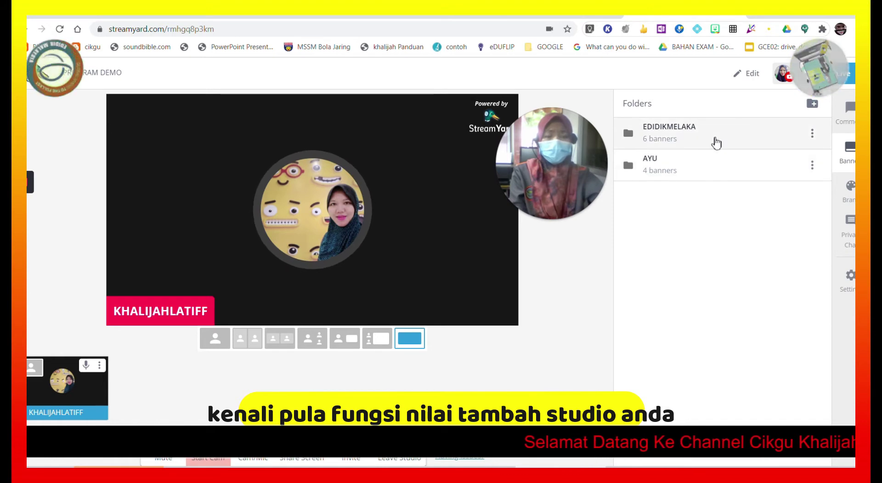
left_click(715, 143)
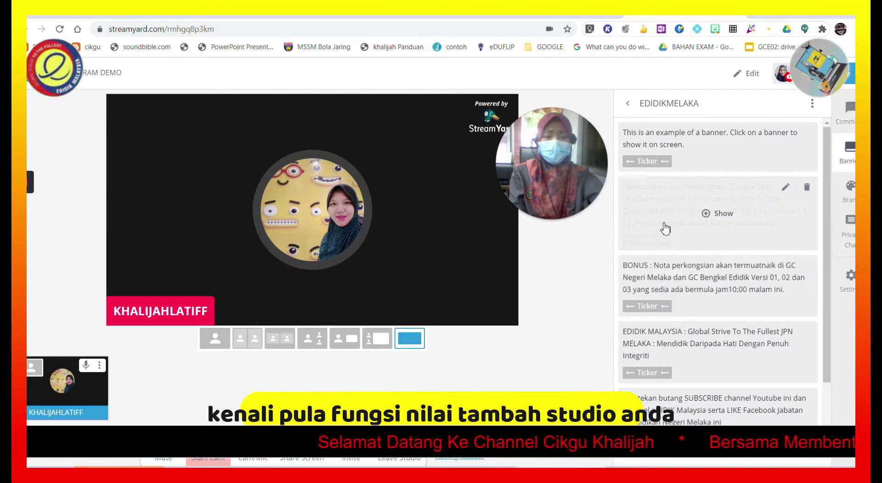
Show the "Welcome ke Sesi Perkongsian" ticker banner on the stream and look through the other banners in the folder
left_click(707, 216)
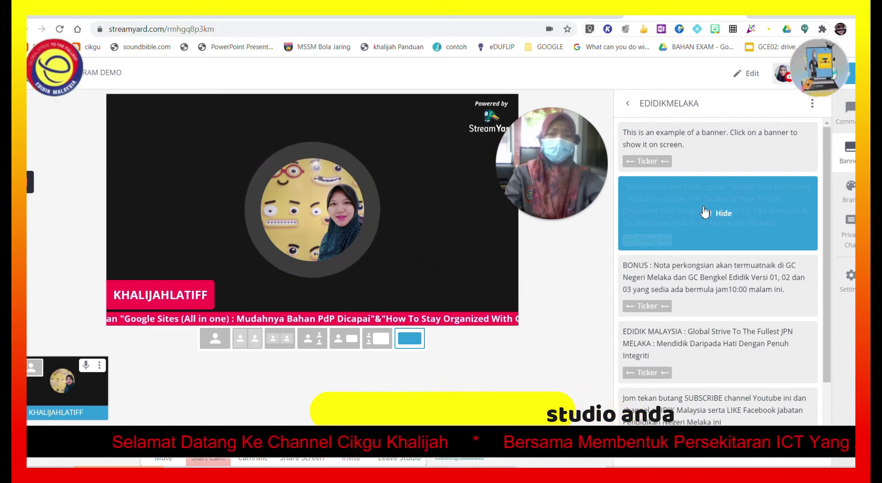
left_click_drag(590, 165, 564, 255)
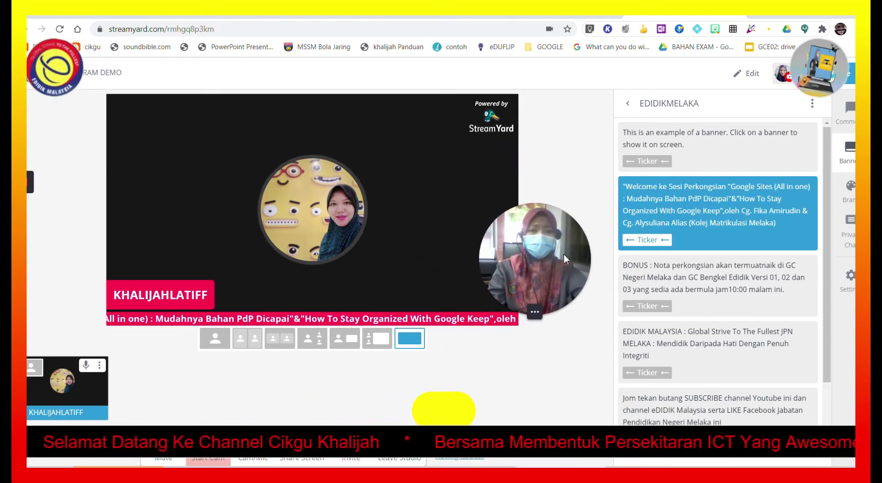
mouse_move(746, 279)
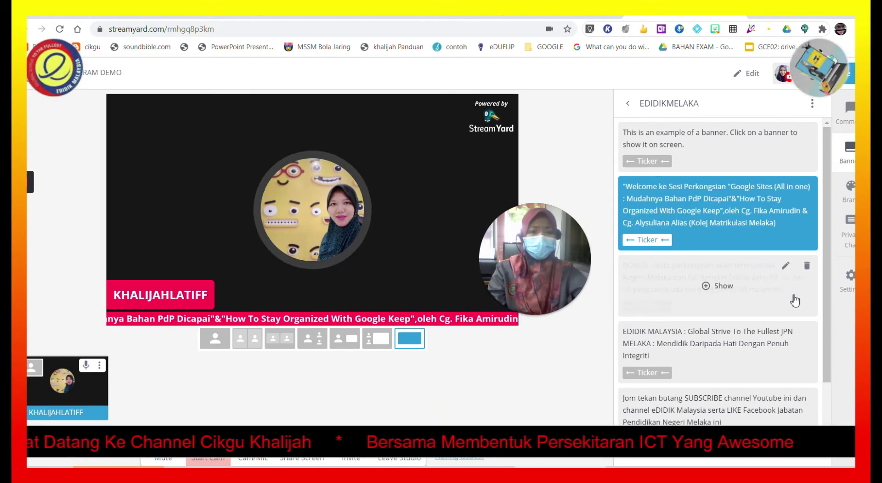
mouse_move(800, 349)
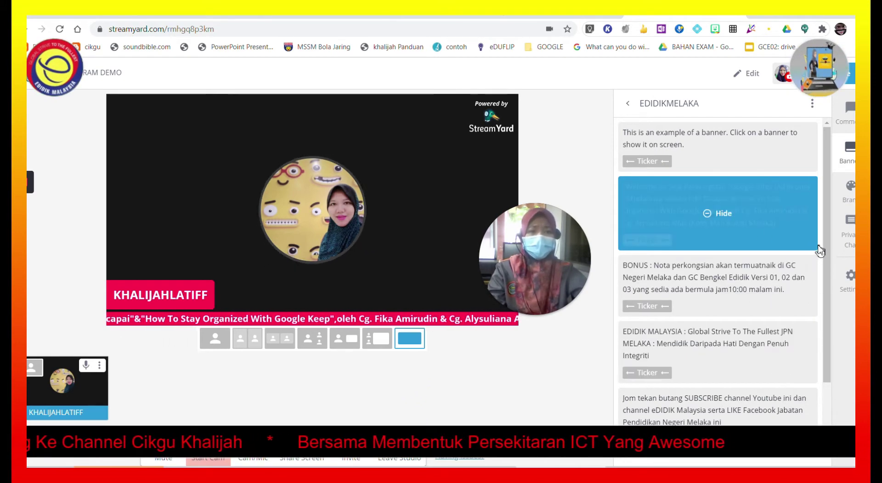
scroll(723, 391, "down", 1)
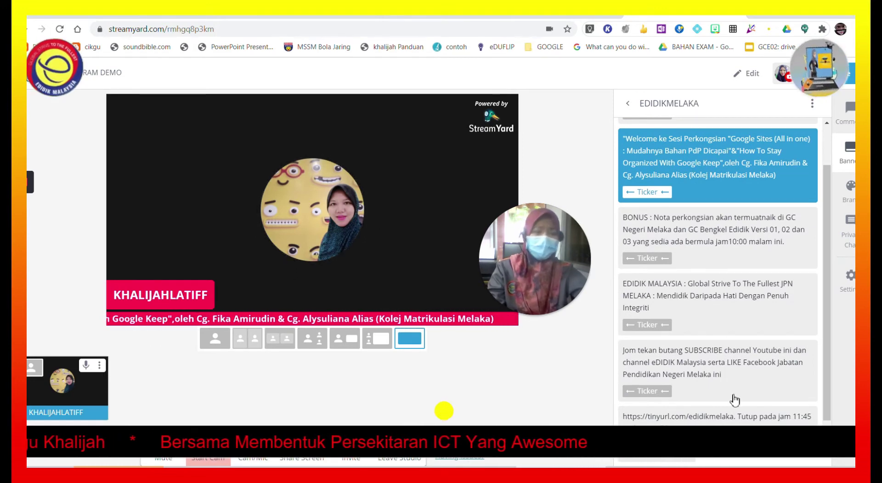
Open the brand settings and apply the StreamYard overlay to the broadcast
left_click(850, 186)
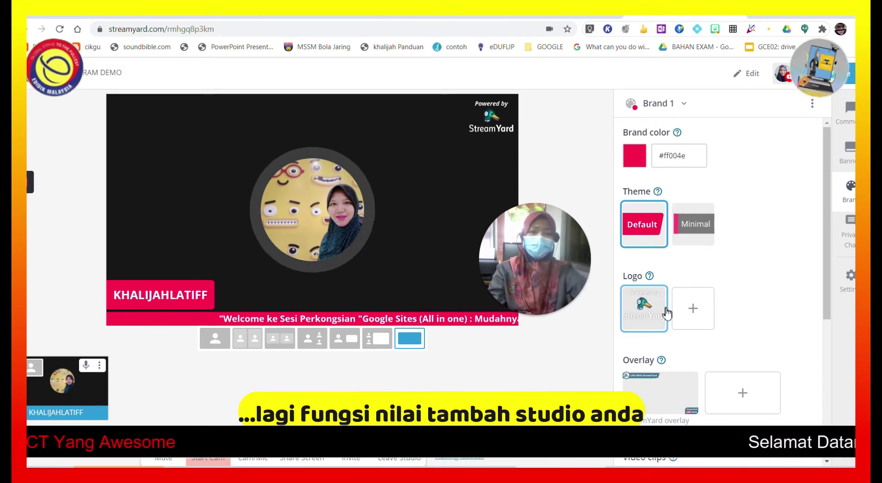
left_click(666, 396)
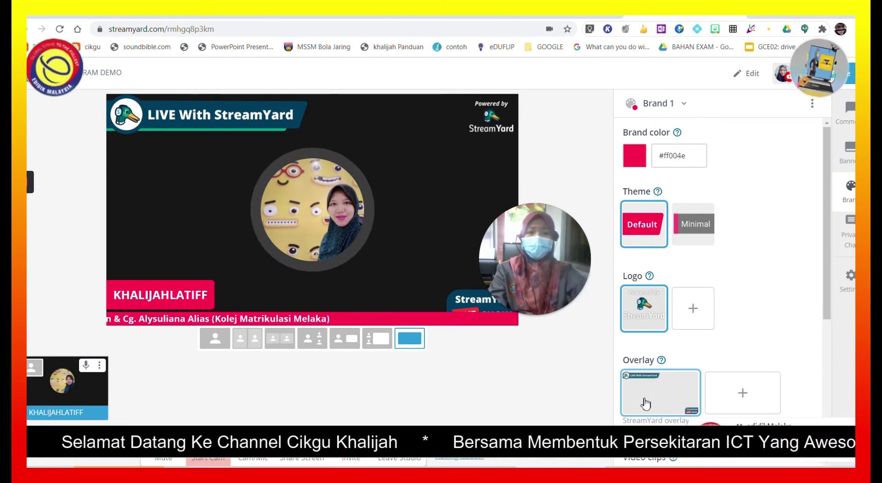
mouse_move(531, 270)
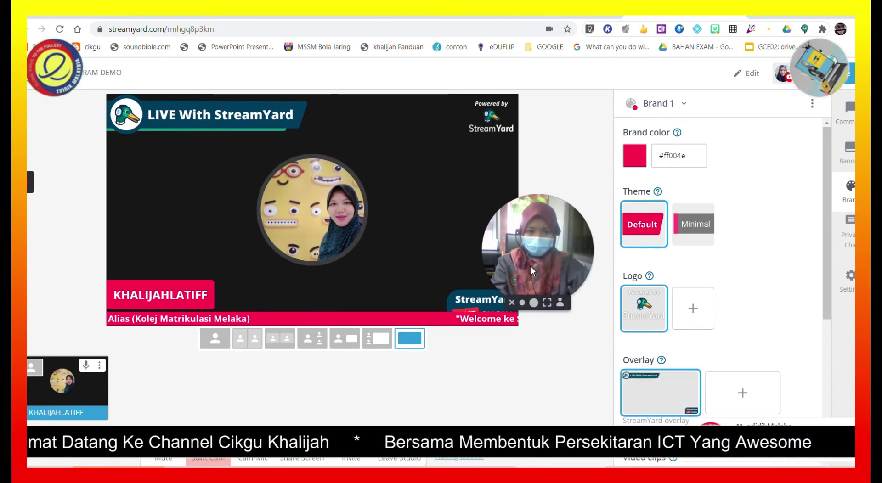
left_click_drag(531, 268, 536, 259)
mouse_move(508, 316)
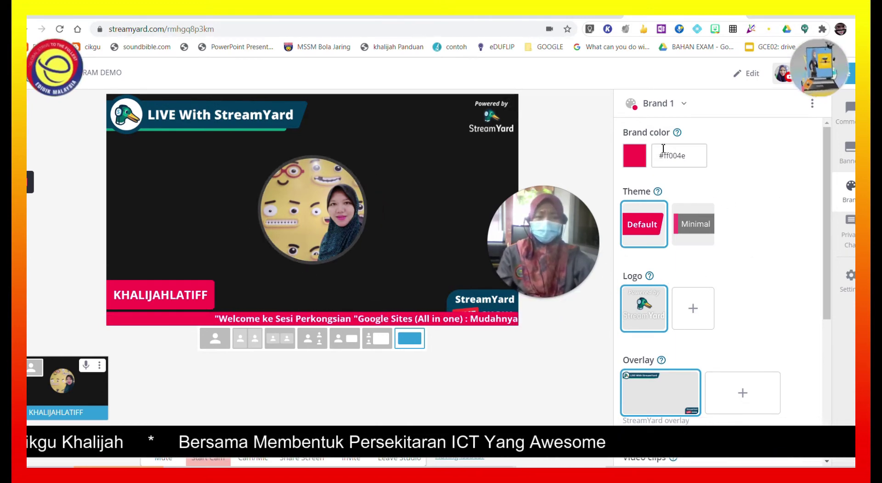
Try red #ef0b51 and blue #0502db as brand colours, and settle on yellow #e7c103
left_click(635, 158)
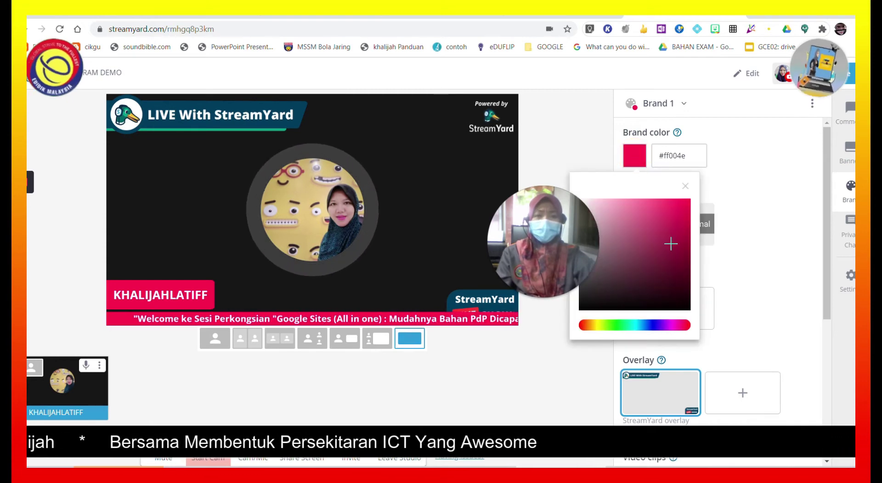
left_click_drag(670, 243, 689, 206)
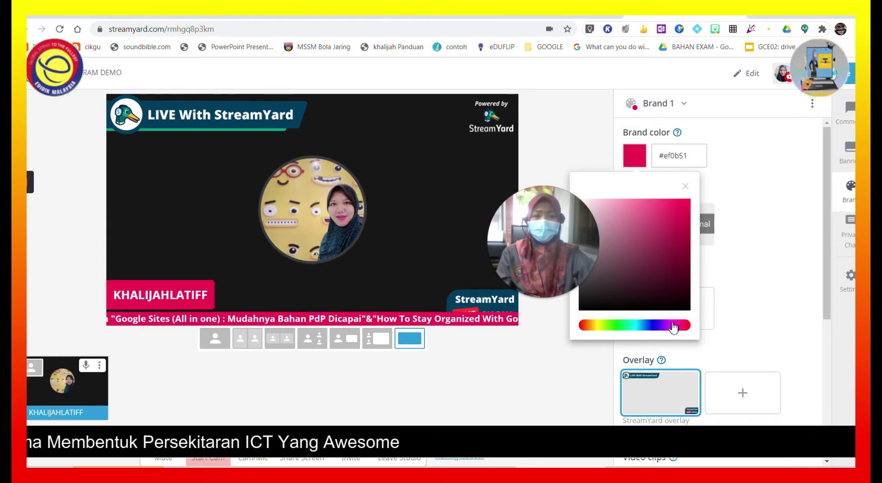
left_click(657, 325)
left_click(689, 215)
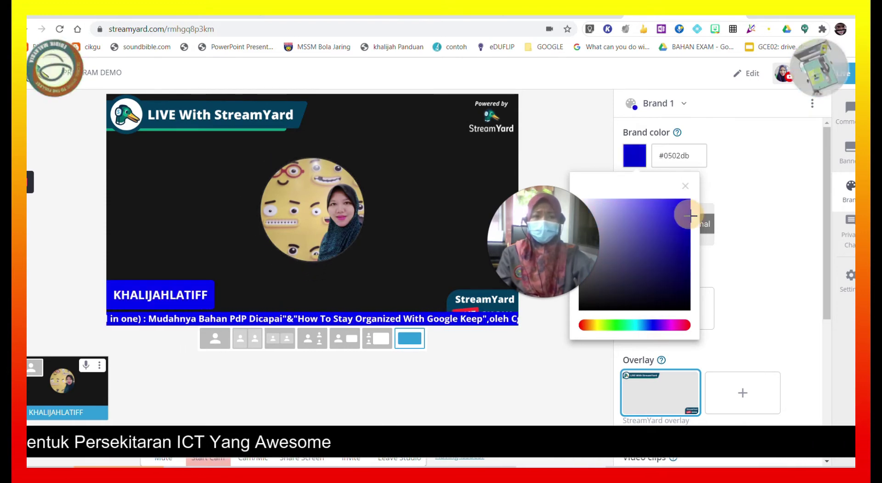
left_click(595, 327)
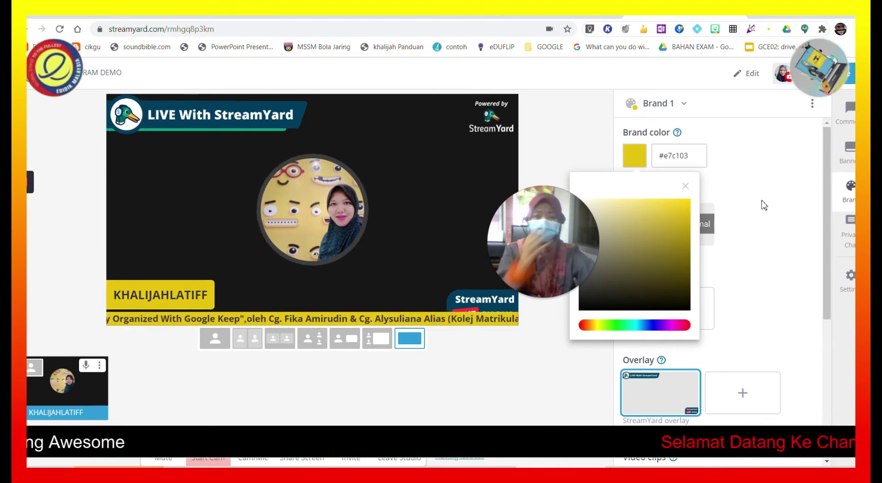
left_click(767, 238)
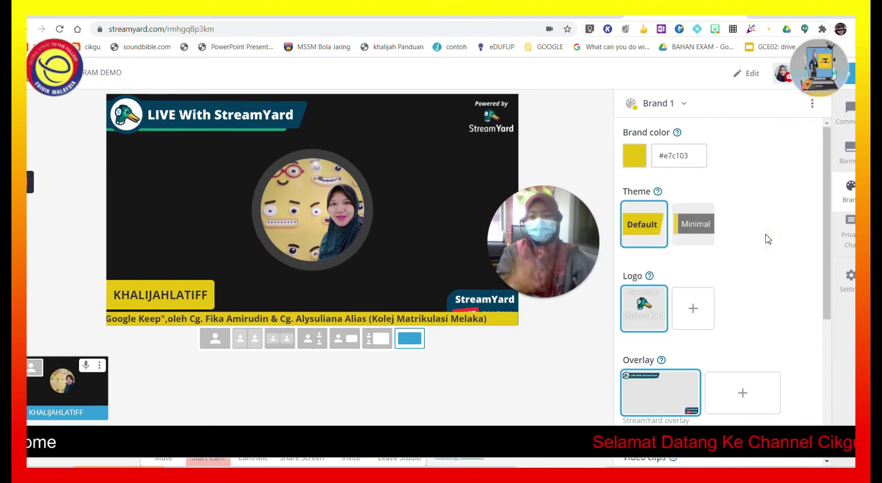
Return to the EDIDIKMELAKA banners and hide the "Welcome ke Sesi Perkongsian" ticker from the stream
left_click(848, 151)
mouse_move(688, 200)
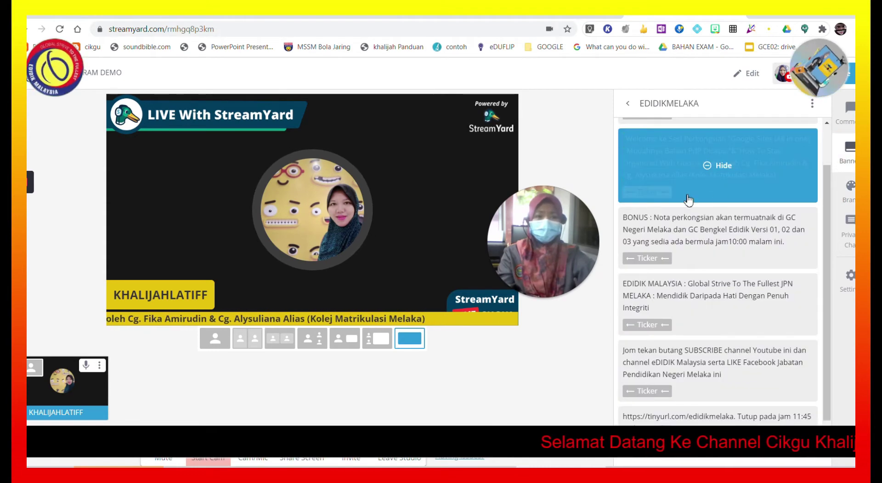
left_click(710, 171)
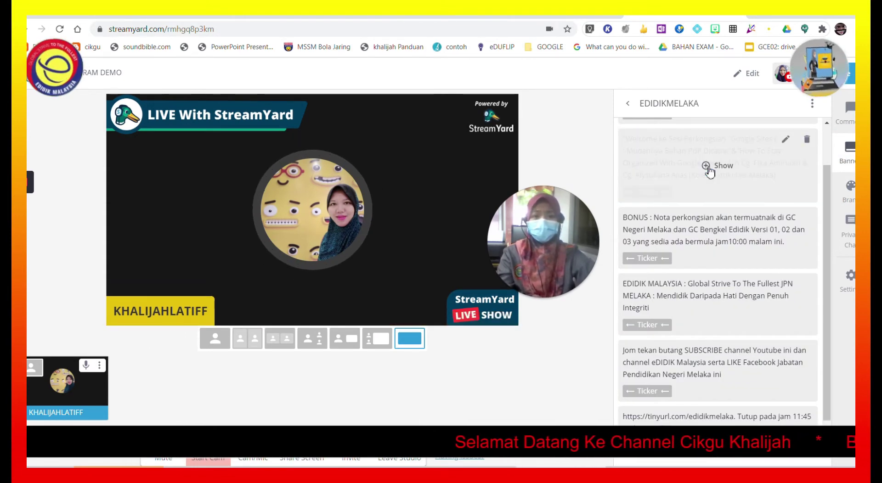
Examine the private guest chat and the area for live viewer comments
left_click(850, 222)
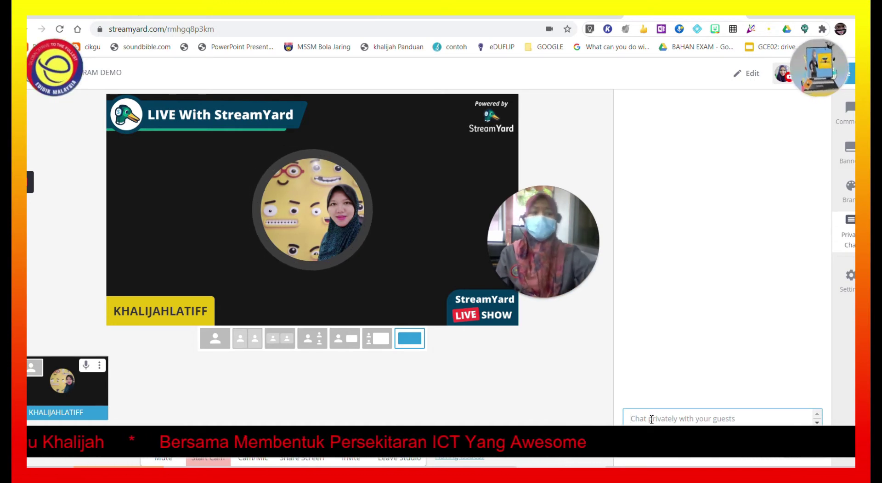
left_click(849, 112)
mouse_move(722, 129)
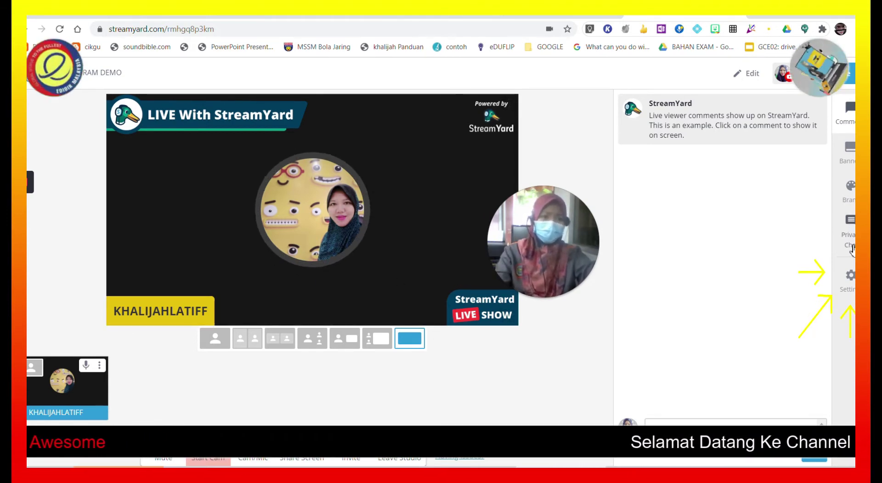
Review the general and guest options in the studio settings and close them
left_click(848, 281)
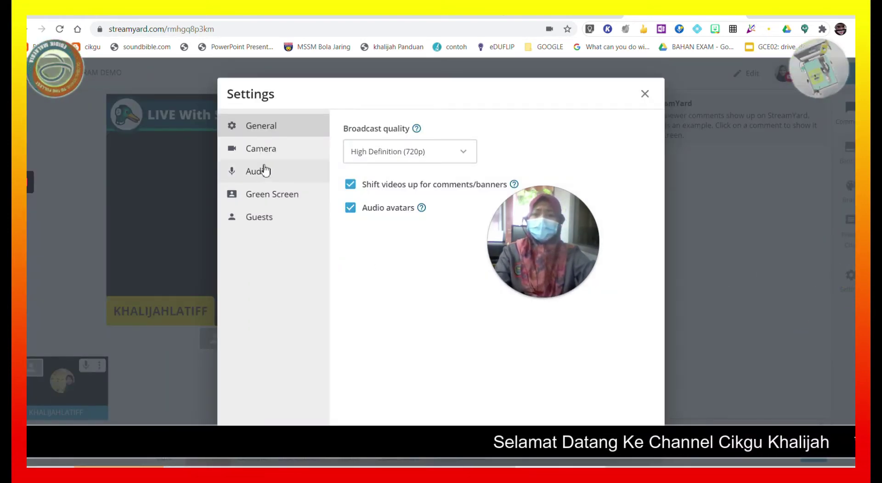
left_click(260, 218)
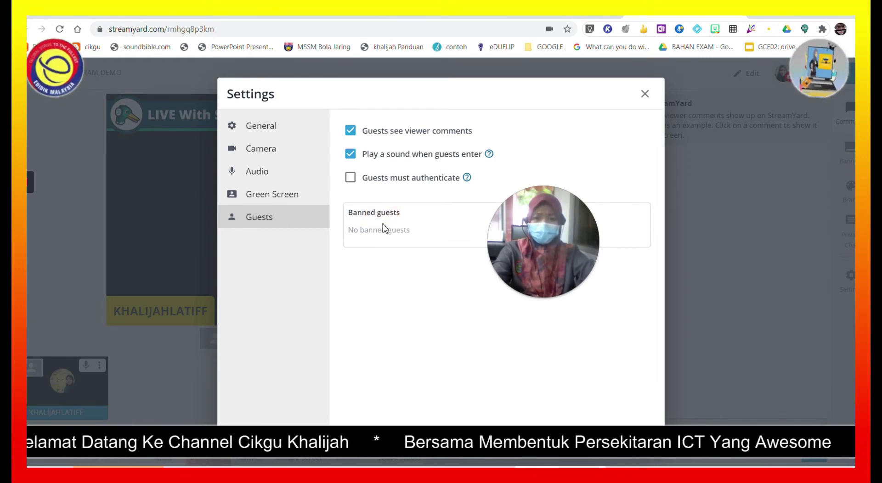
left_click(654, 94)
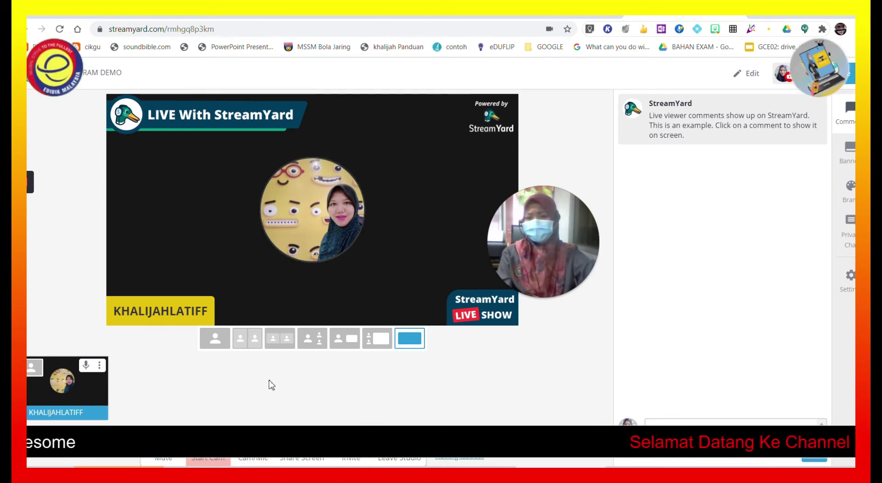
Copy the guest invitation link for the broadcast studio and add the joined guest's video to the stream
left_click(361, 458)
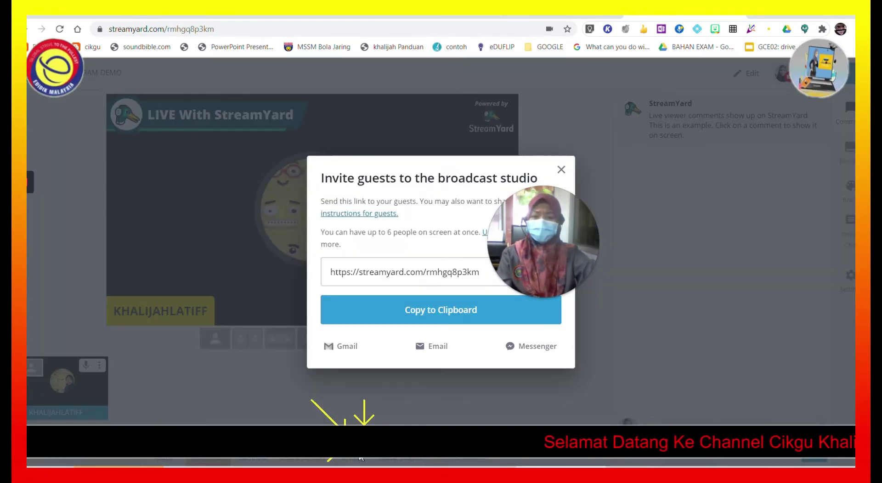
left_click(440, 311)
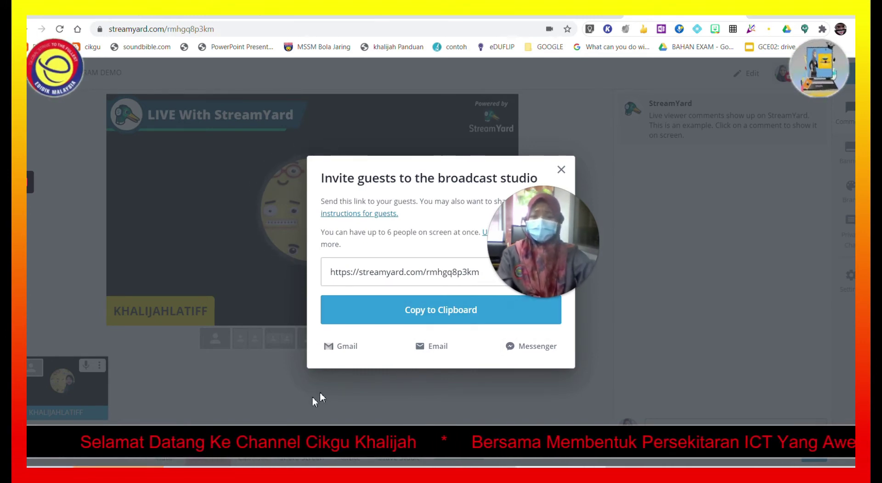
left_click(119, 467)
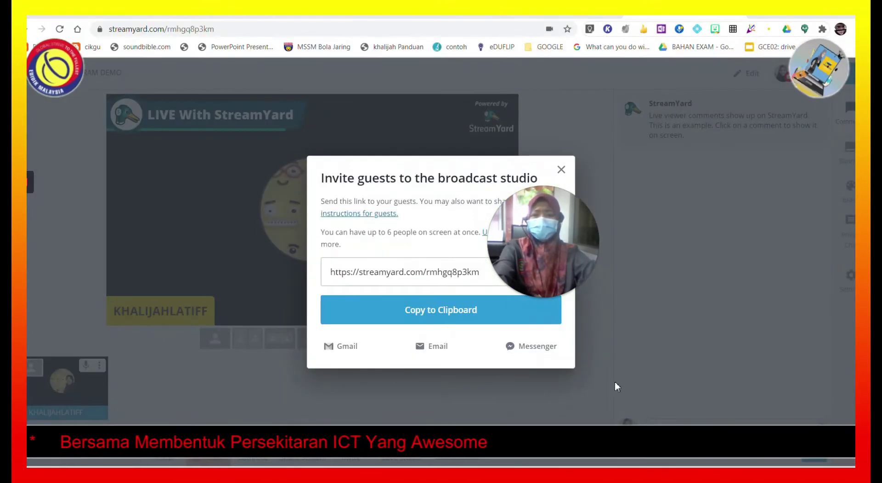
left_click(562, 170)
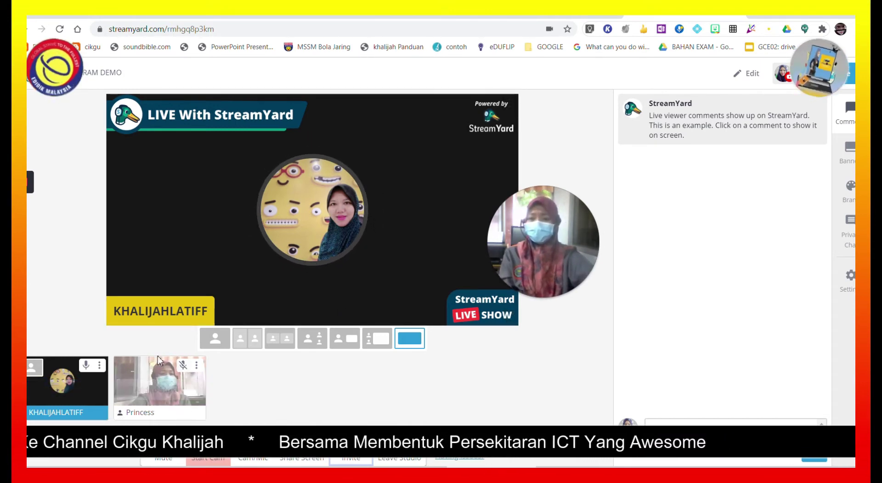
mouse_move(167, 390)
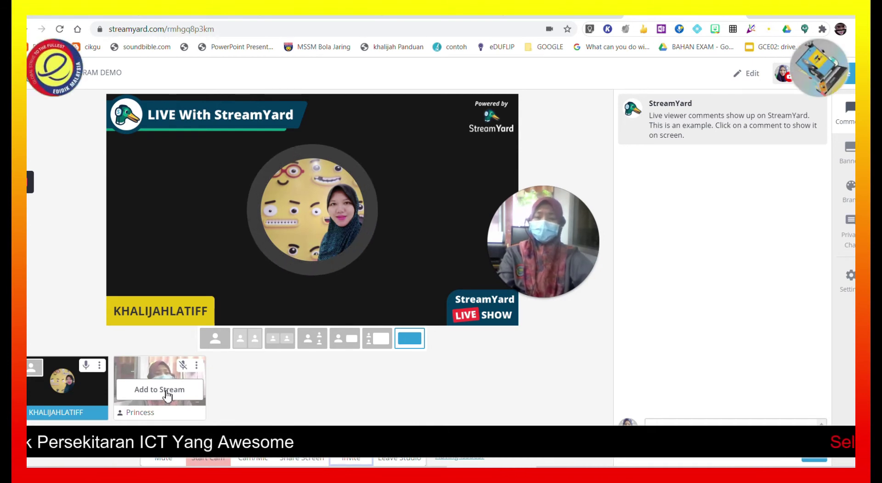
left_click(159, 389)
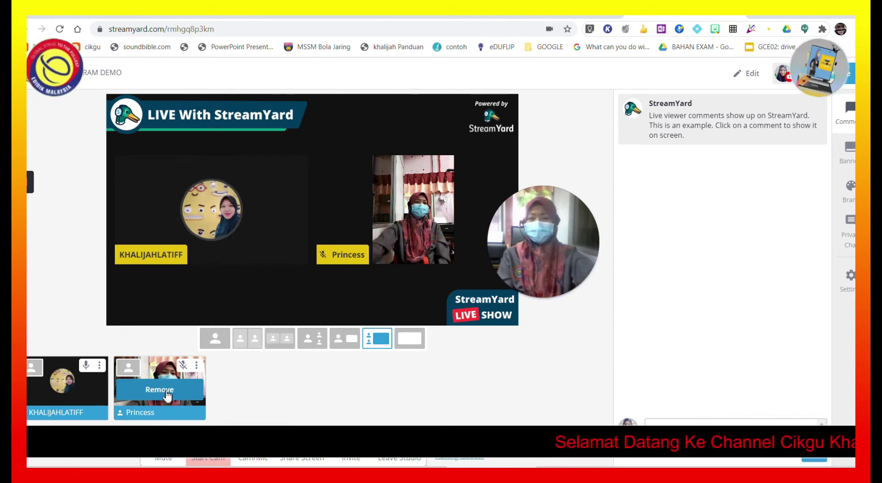
Try the solo layout with the host and with the guest, and both the cropped and the spaced side-by-side layouts
left_click(215, 340)
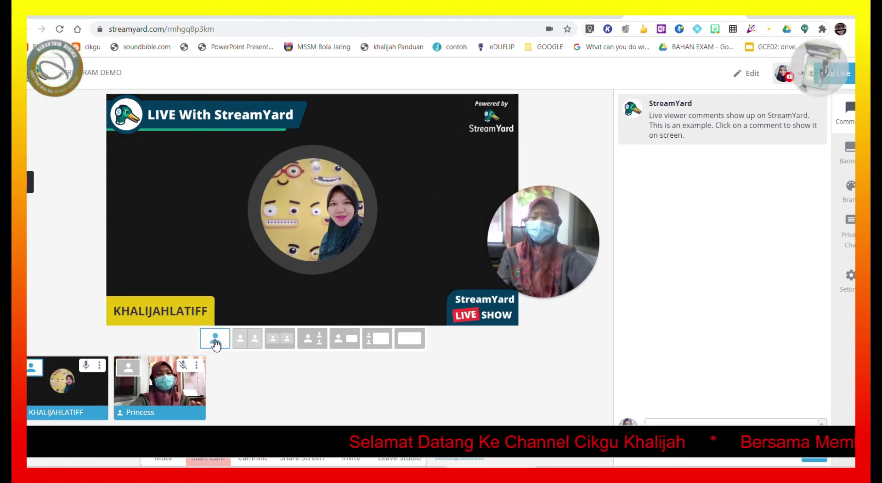
mouse_move(164, 405)
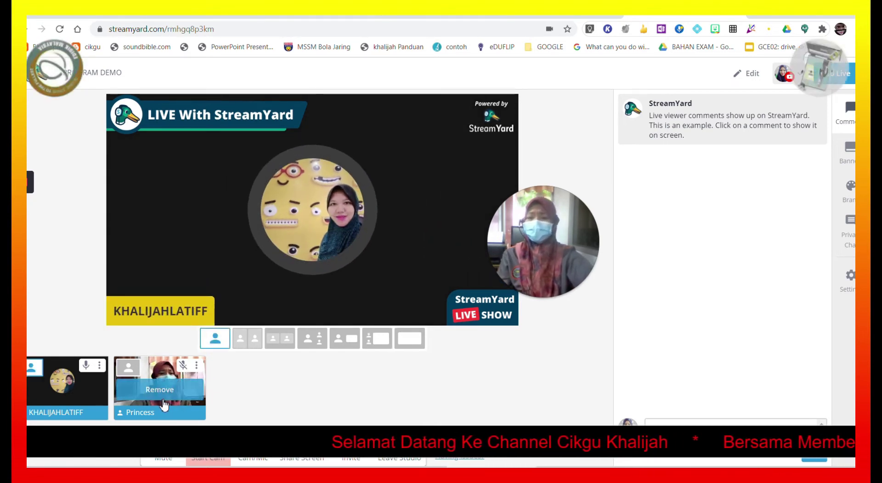
left_click(128, 370)
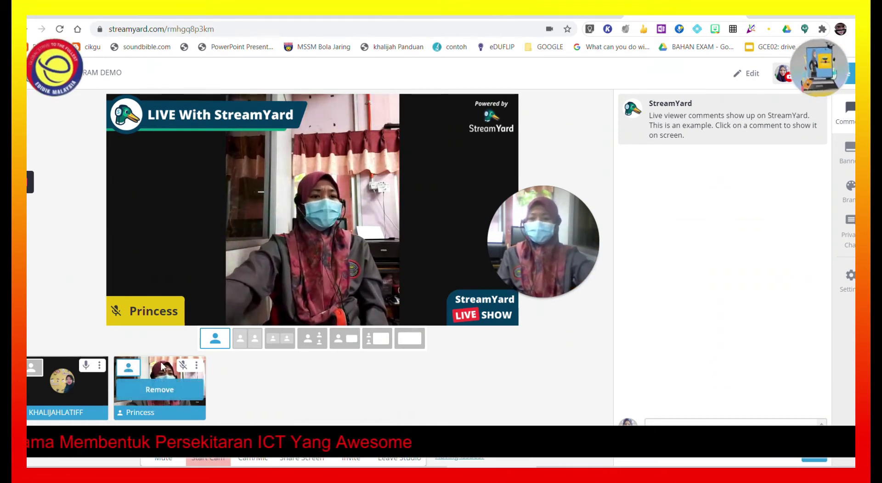
left_click(241, 345)
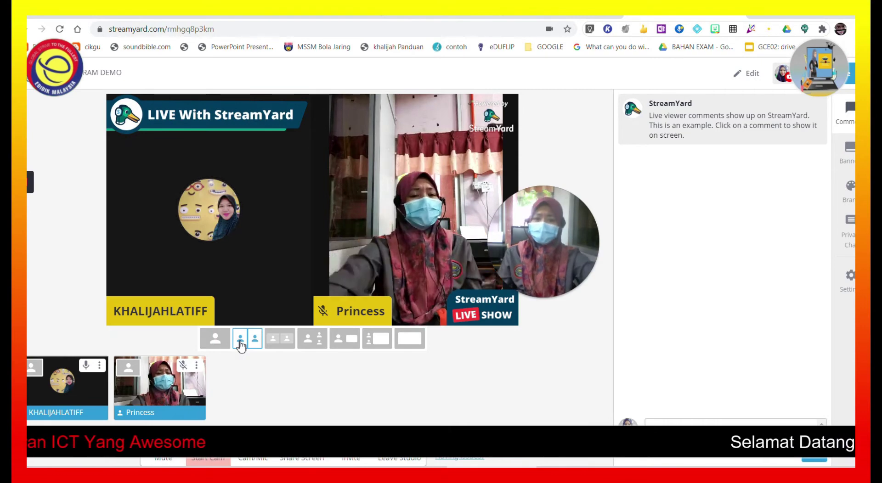
left_click(279, 339)
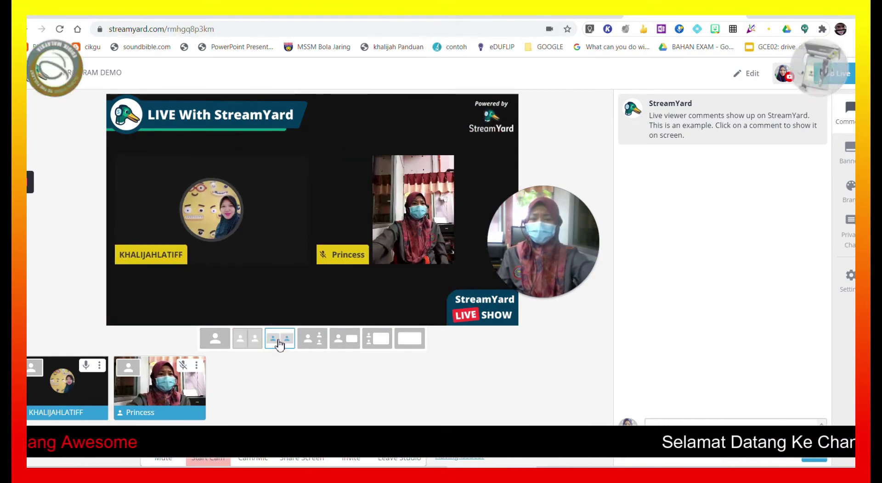
Apply the layout with one large frame and small side frames, and swap the guest into the large frame and back
left_click(308, 340)
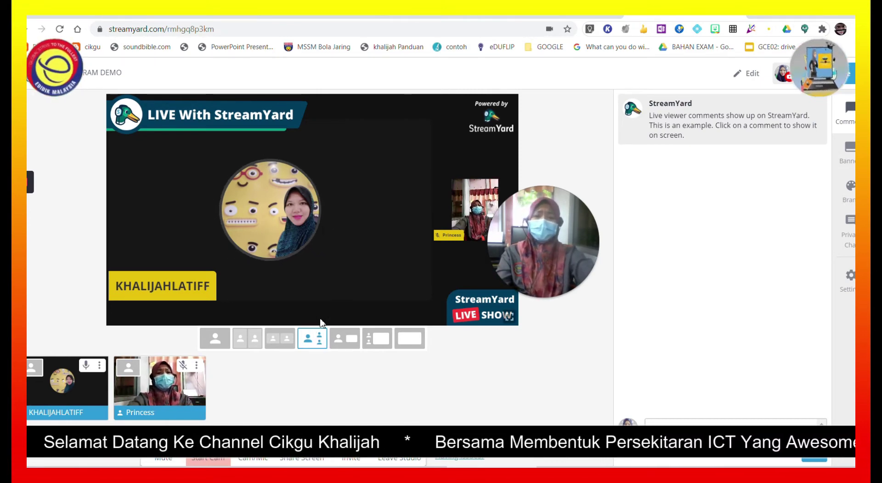
left_click_drag(466, 199, 362, 198)
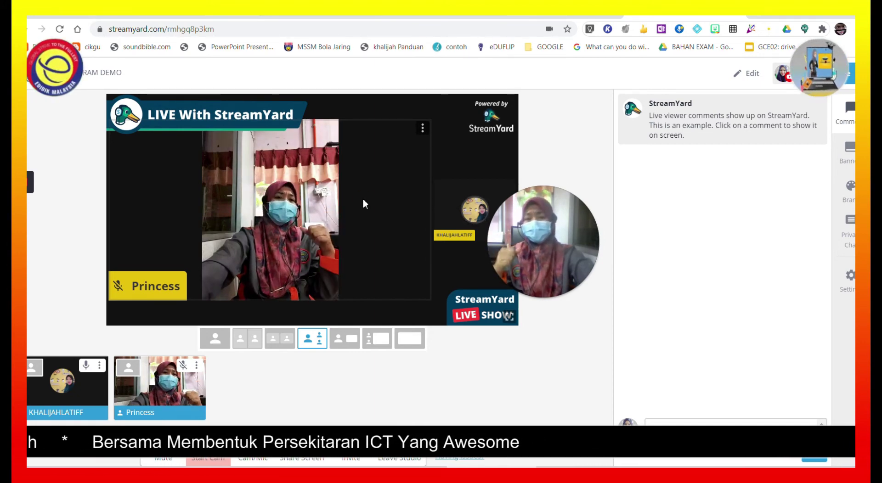
left_click(475, 208)
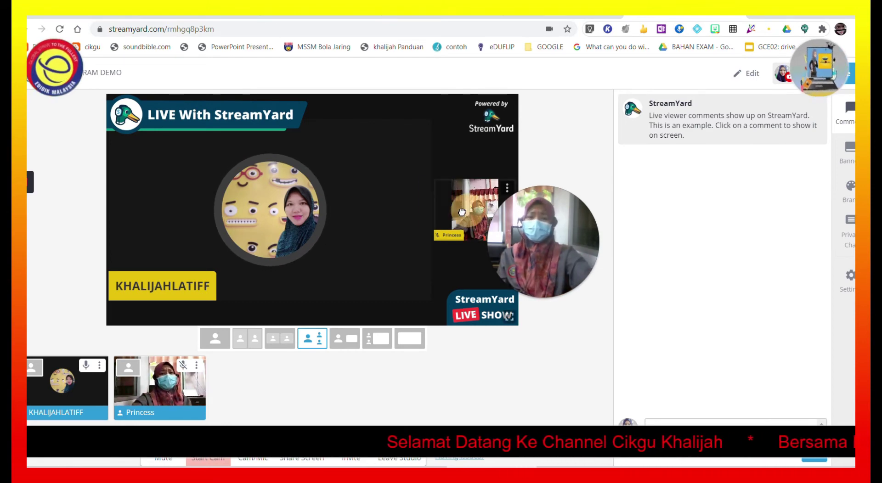
Put the guest in the large frame, apply the layout pairing a person with a shared screen, and swap the host into the large frame
left_click(462, 211)
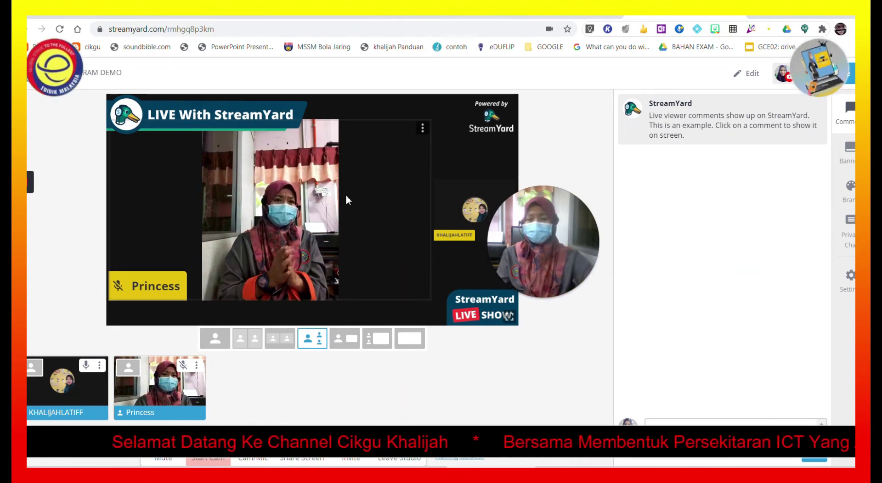
left_click(346, 349)
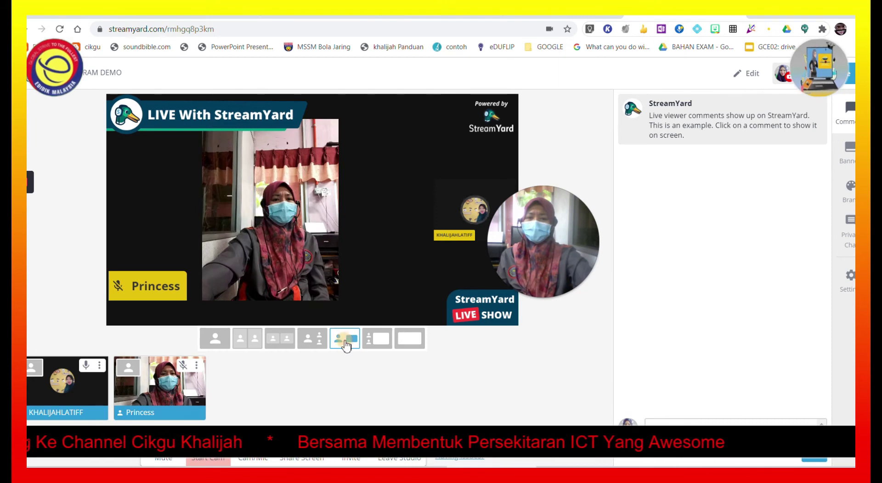
left_click(478, 213)
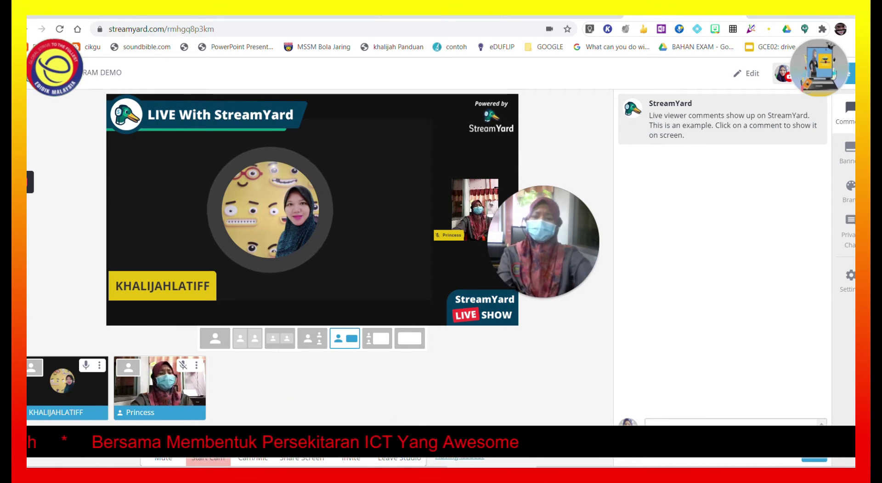
Look over the entire-screen and application-window options for screen sharing and cancel the share
left_click(303, 458)
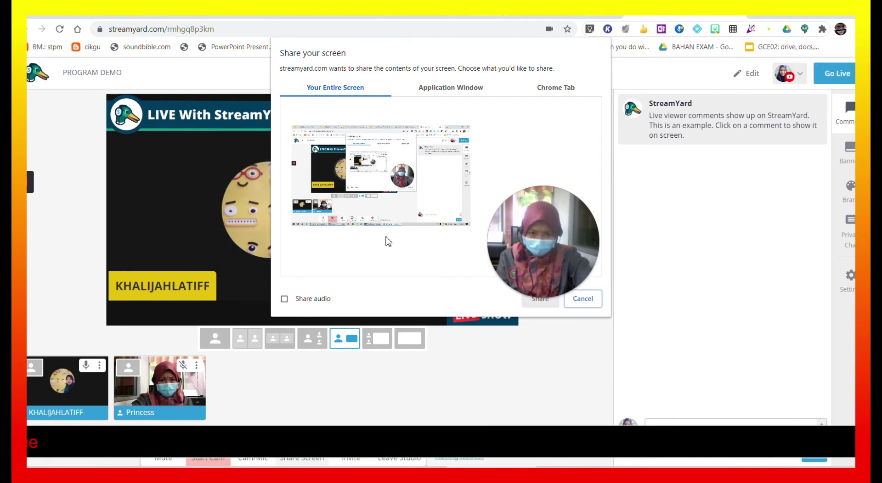
left_click(370, 184)
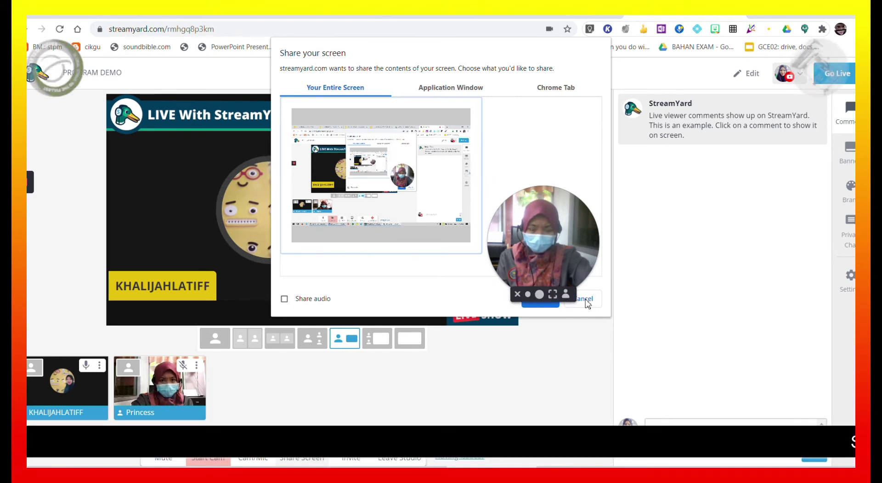
left_click(466, 88)
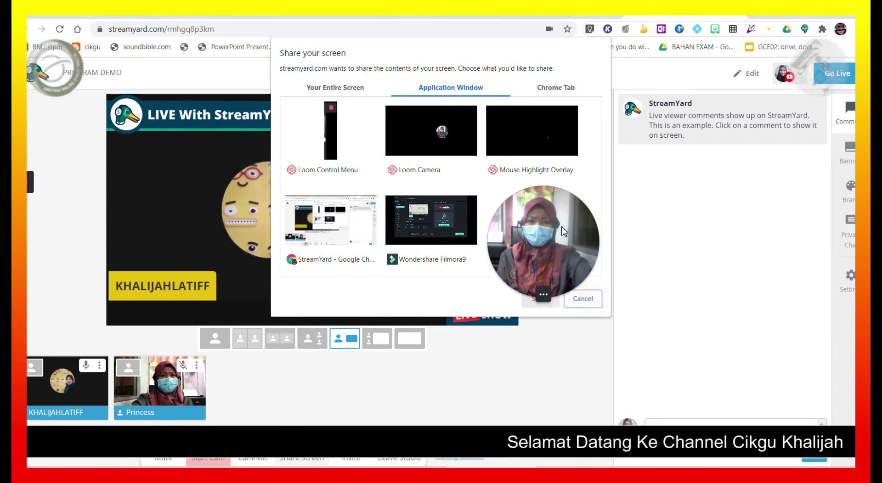
left_click(581, 298)
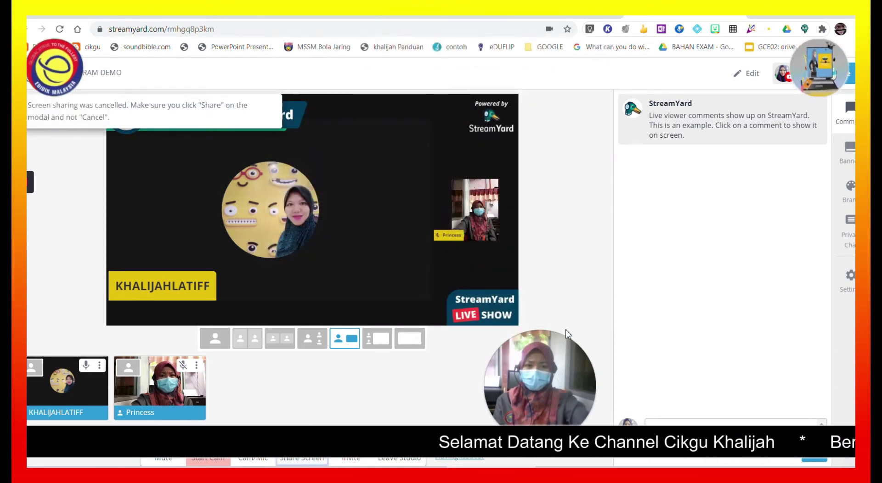
left_click_drag(567, 300, 574, 211)
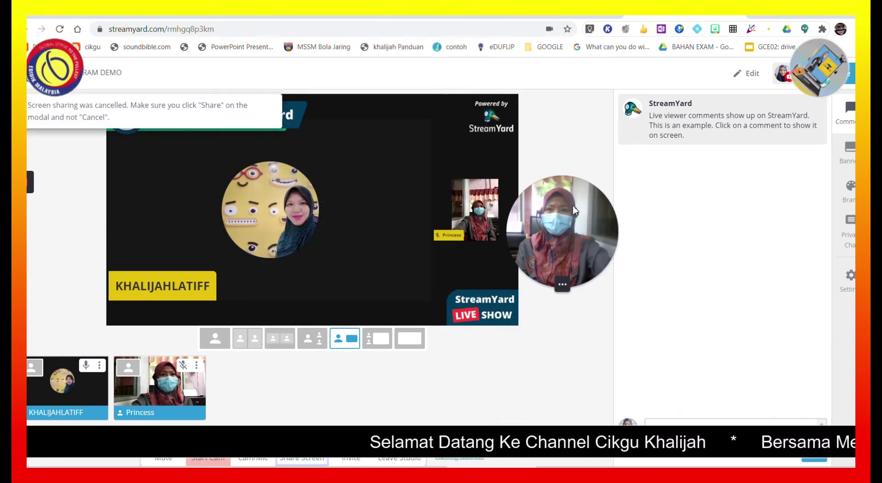
Try the shared-screen, small-side-frame, spaced side-by-side and solo layouts, and apply the cropped side-by-side layout
left_click(389, 347)
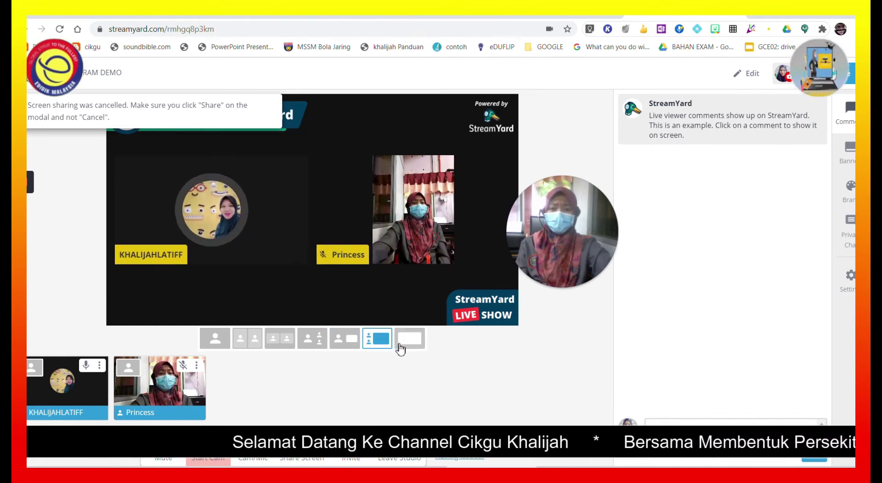
left_click(400, 347)
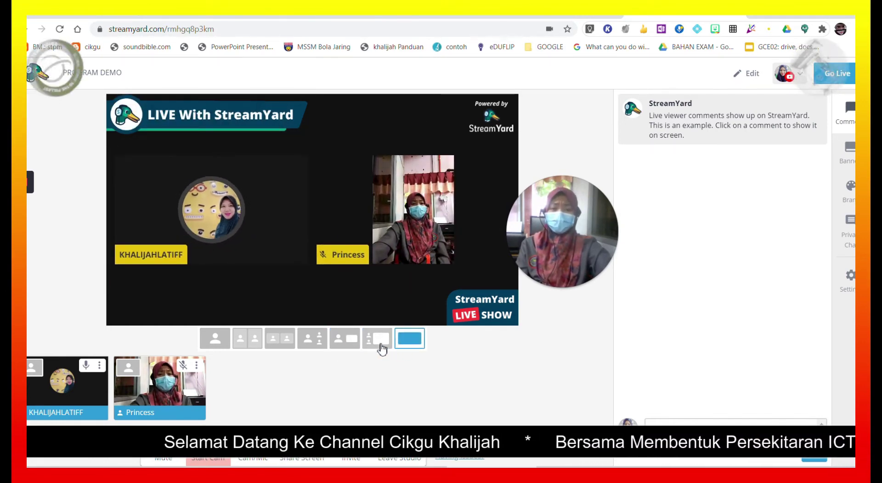
left_click(316, 342)
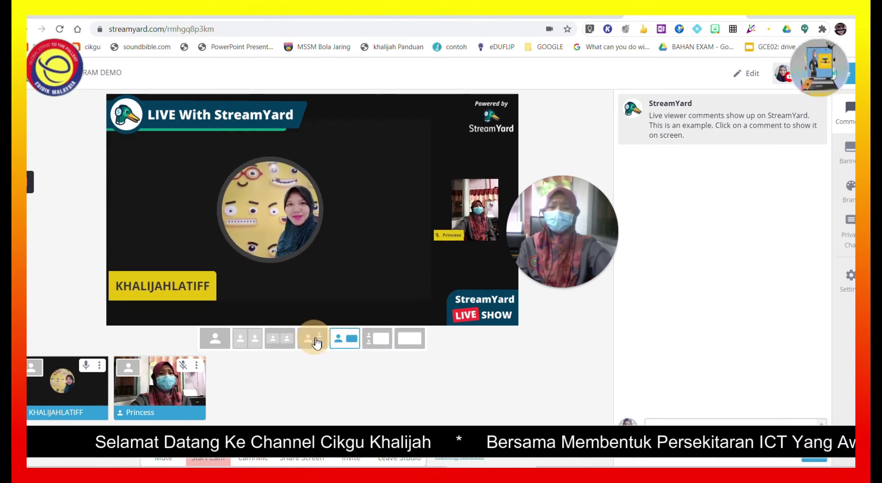
left_click(286, 350)
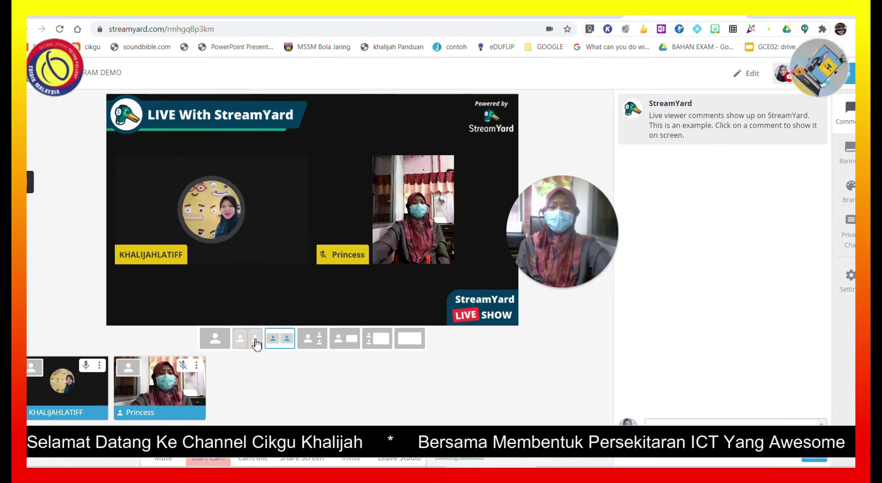
left_click(256, 343)
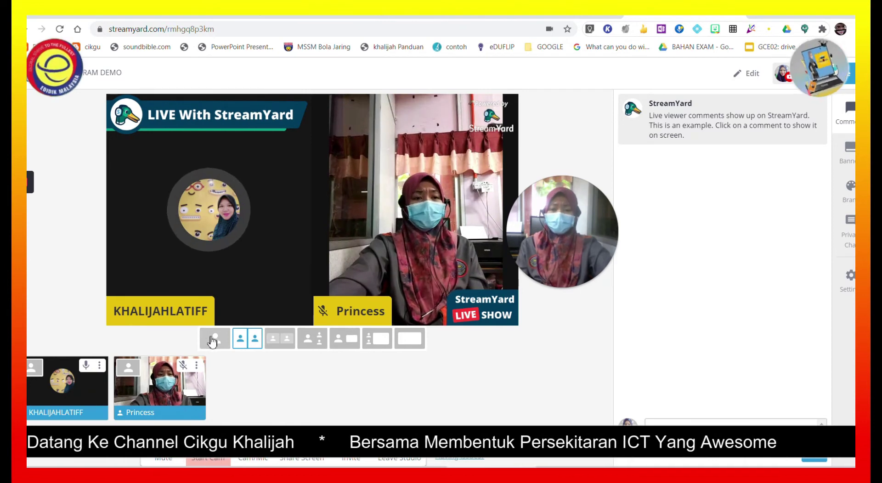
left_click(213, 340)
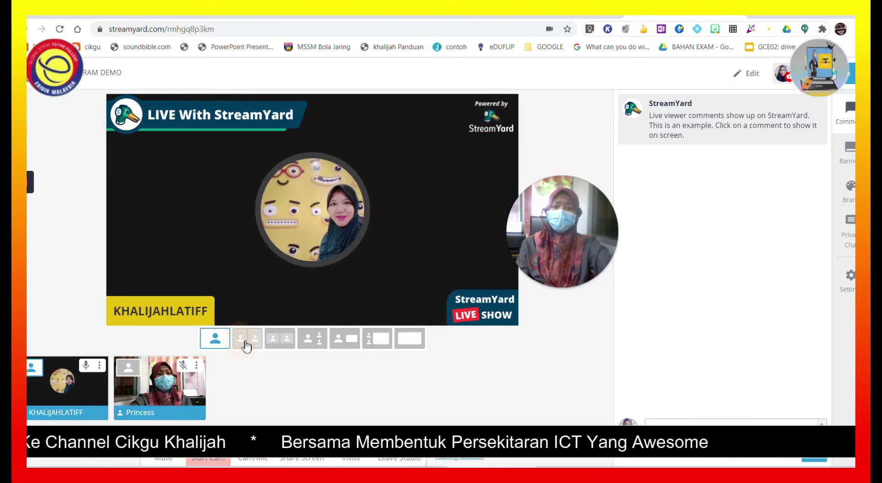
left_click(256, 343)
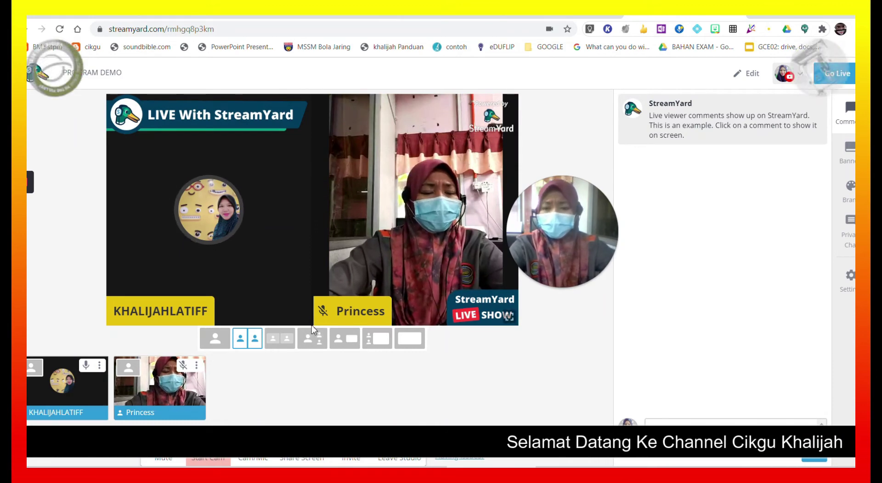
Start a screen share, decline the Toggle Keys prompt, and examine the application-window and Chrome-tab sources
left_click(313, 459)
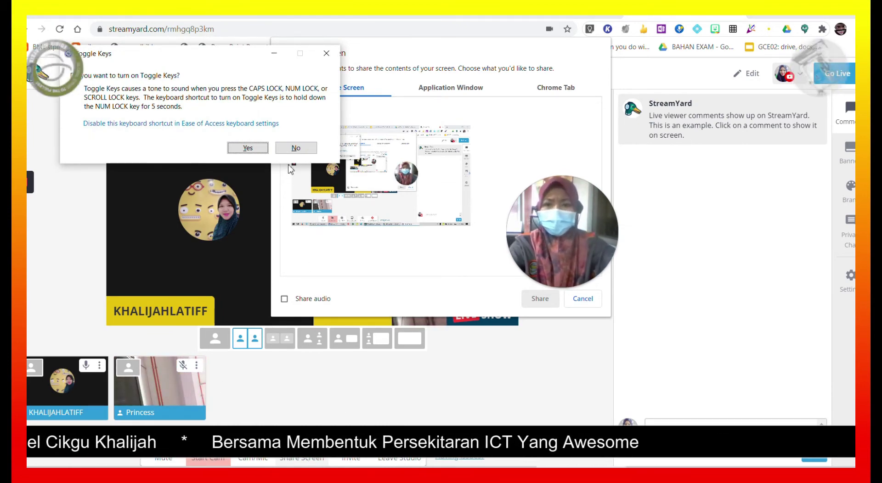
left_click(301, 149)
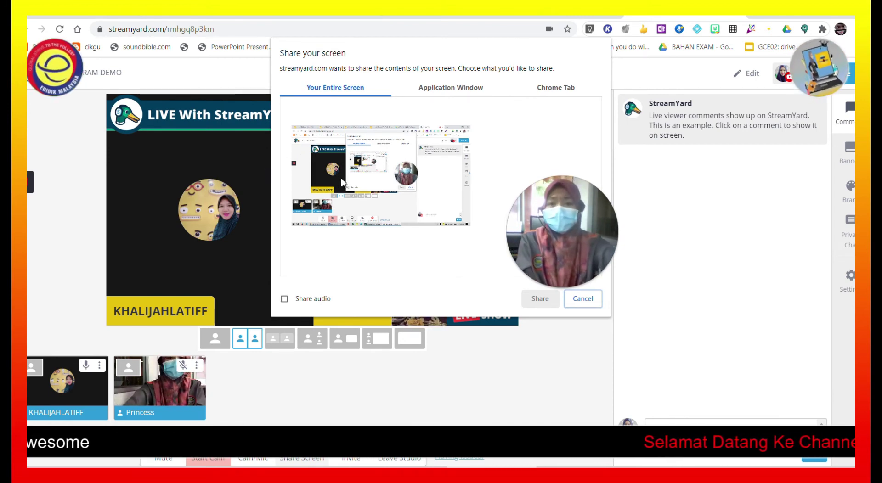
left_click(582, 299)
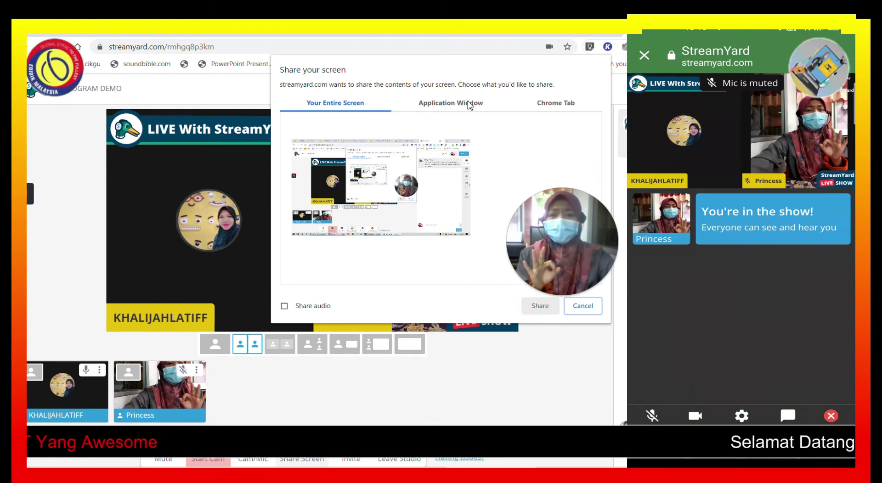
left_click(469, 105)
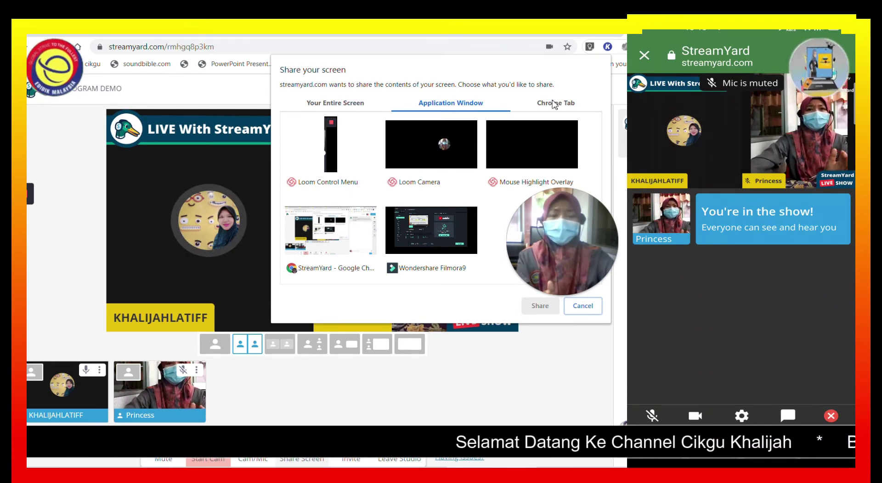
left_click(554, 103)
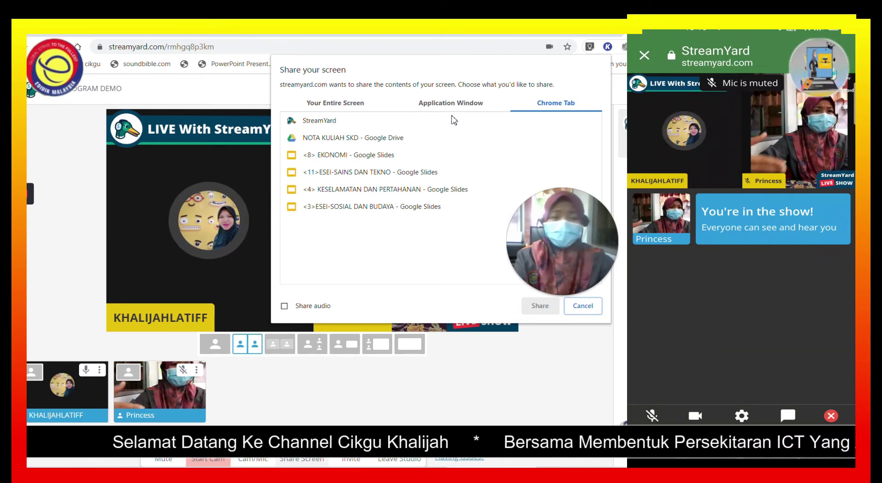
left_click(445, 106)
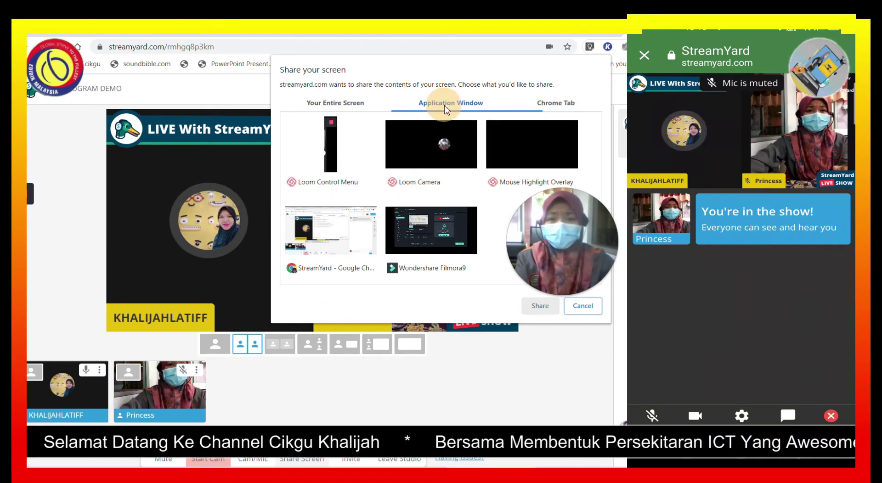
Share the entire screen with audio in the broadcast
left_click(320, 105)
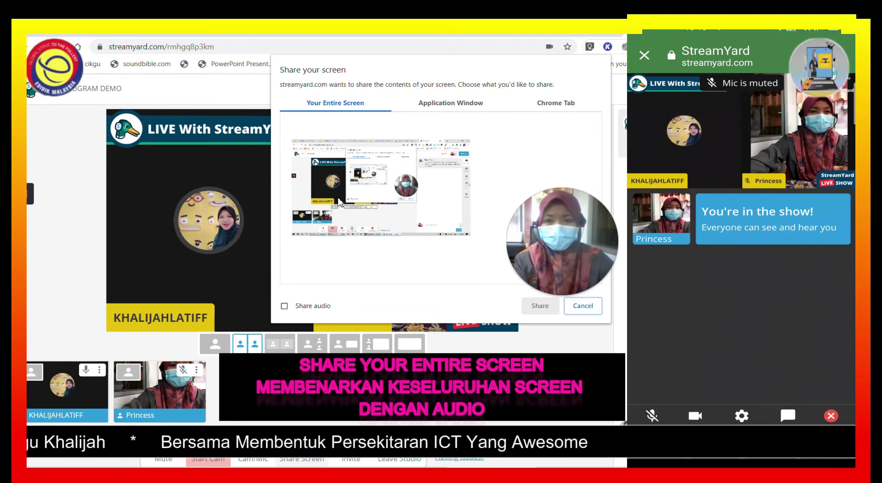
left_click(338, 202)
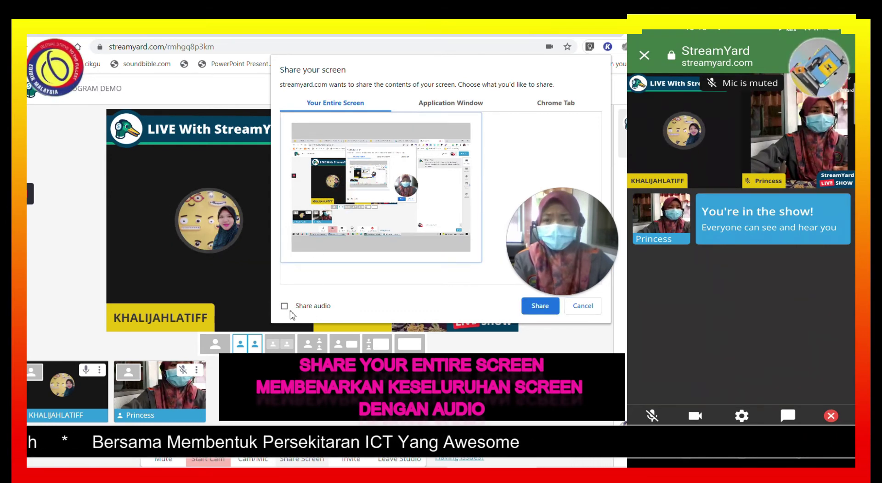
left_click(285, 306)
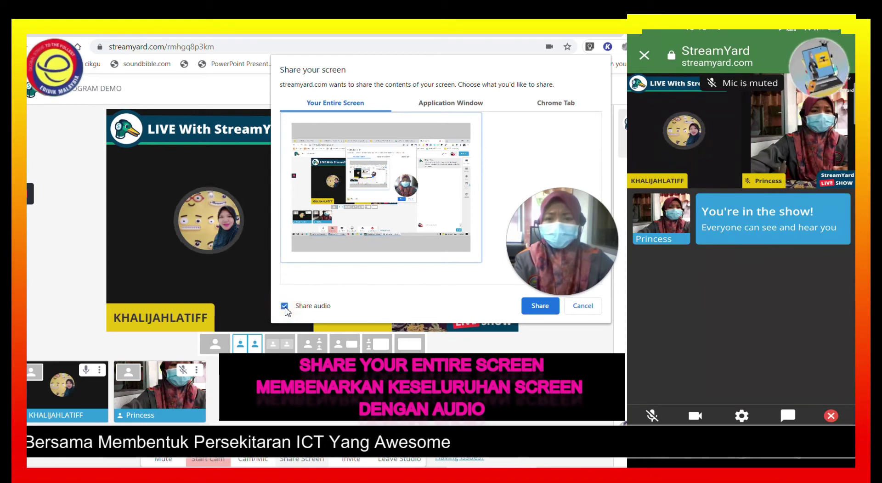
left_click(528, 307)
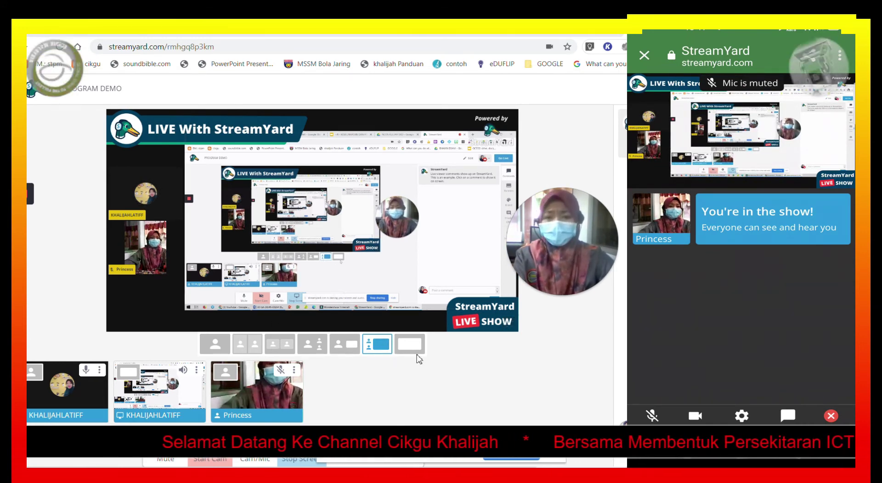
Try the shared screen in the full-frame layout, return to the layout with small people frames beside it, and stop sharing
left_click(413, 351)
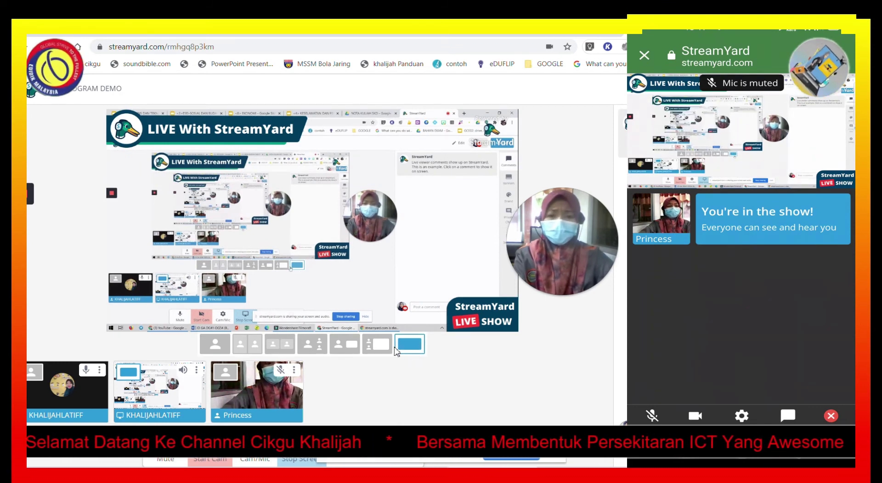
left_click(381, 346)
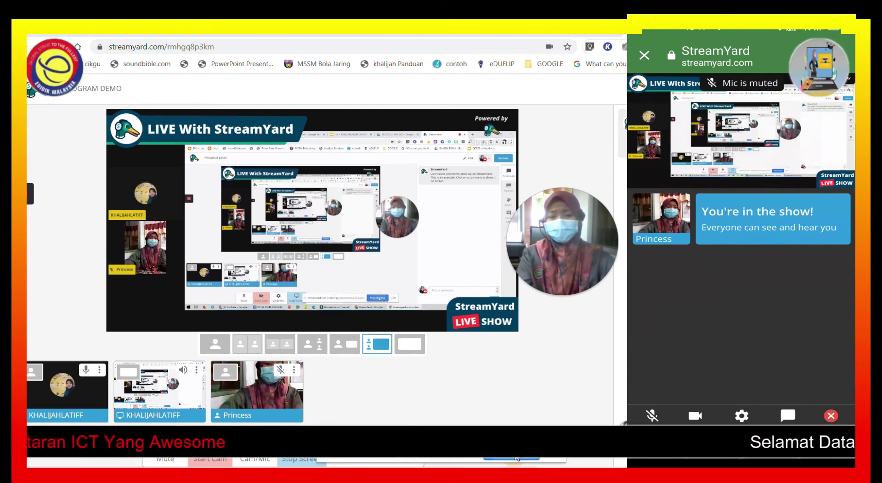
left_click(527, 459)
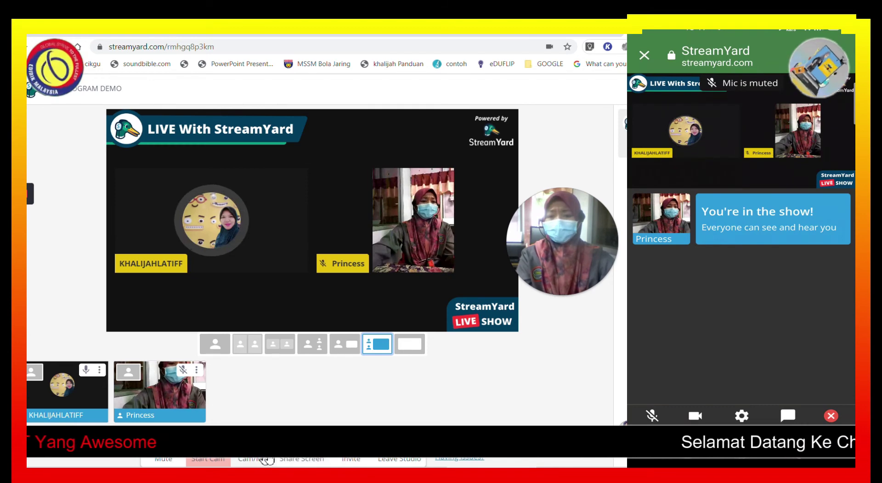
Share the Wondershare Filmora9 application window on the stream, and stop sharing it once back in the studio
left_click(295, 459)
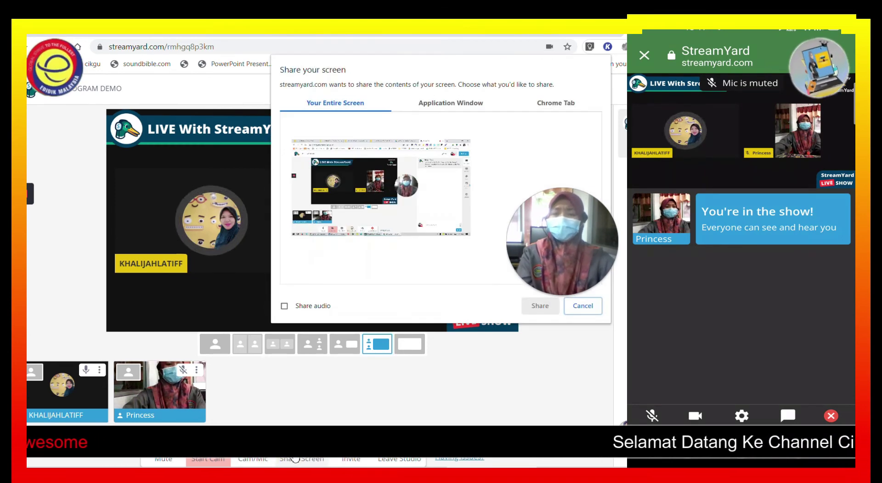
left_click(460, 103)
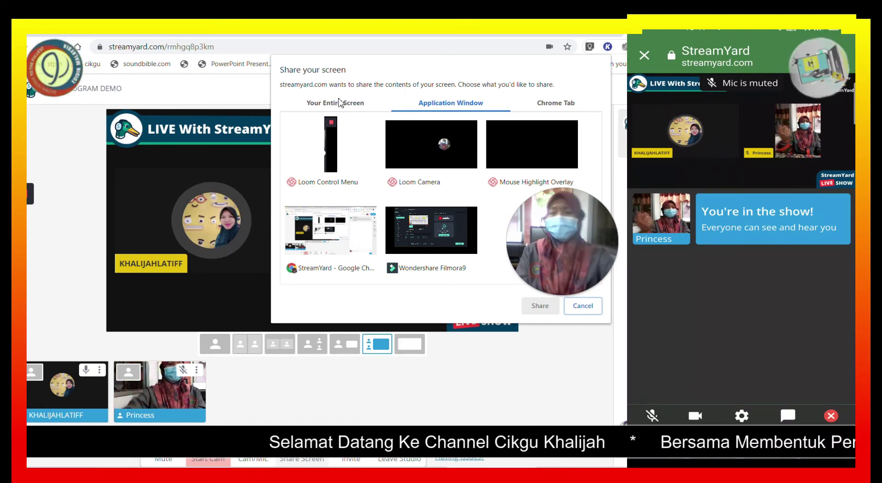
left_click(328, 236)
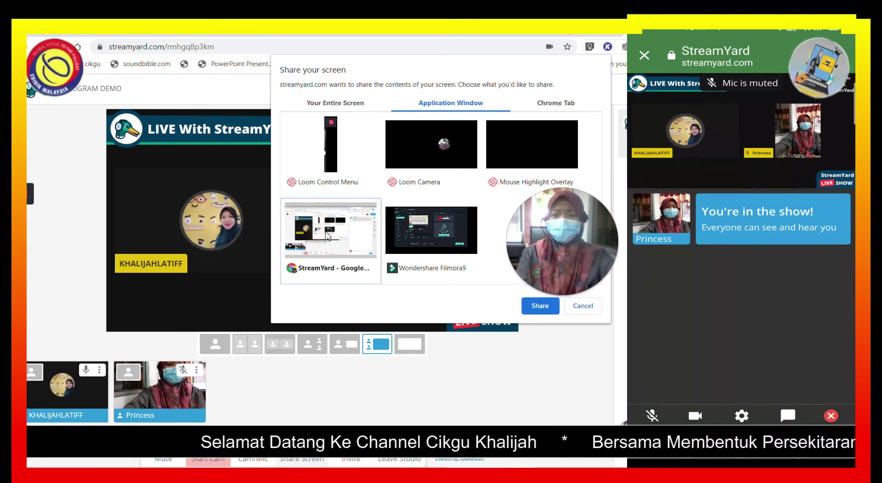
left_click(416, 238)
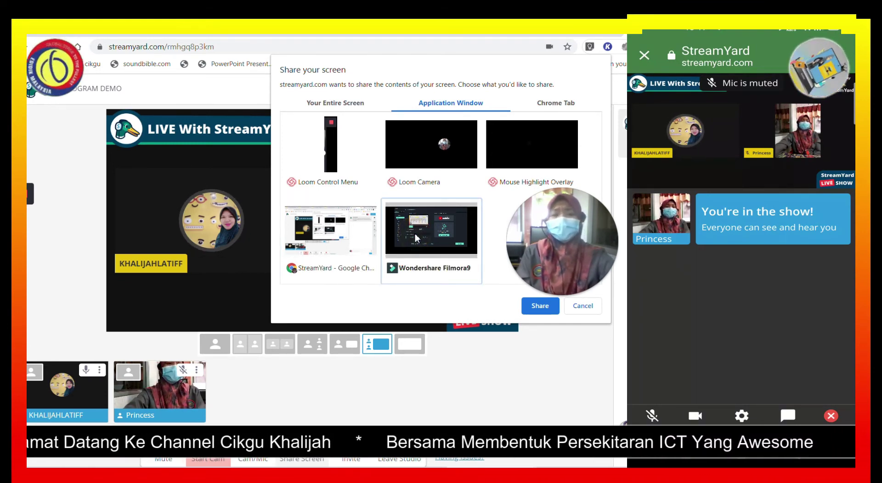
left_click(540, 309)
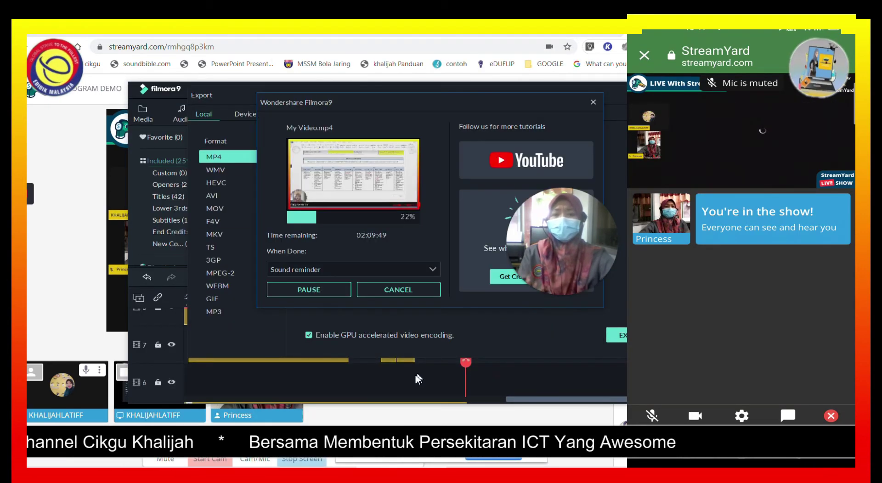
left_click(415, 418)
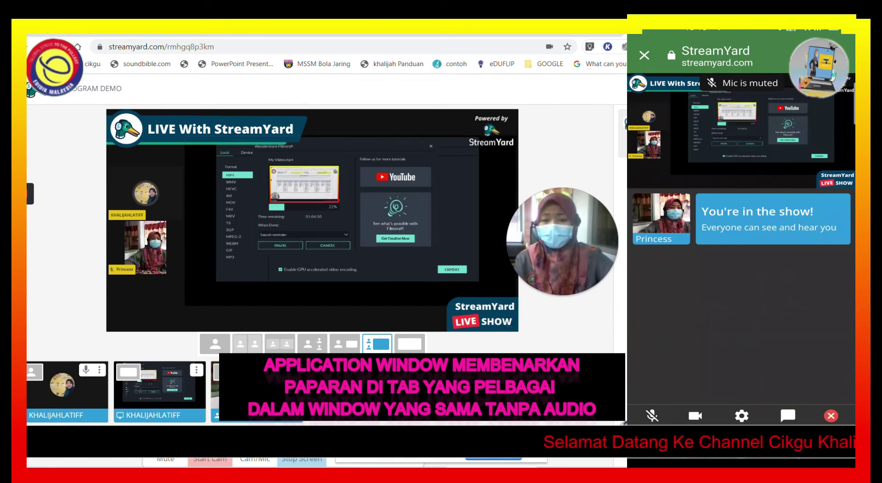
left_click(501, 458)
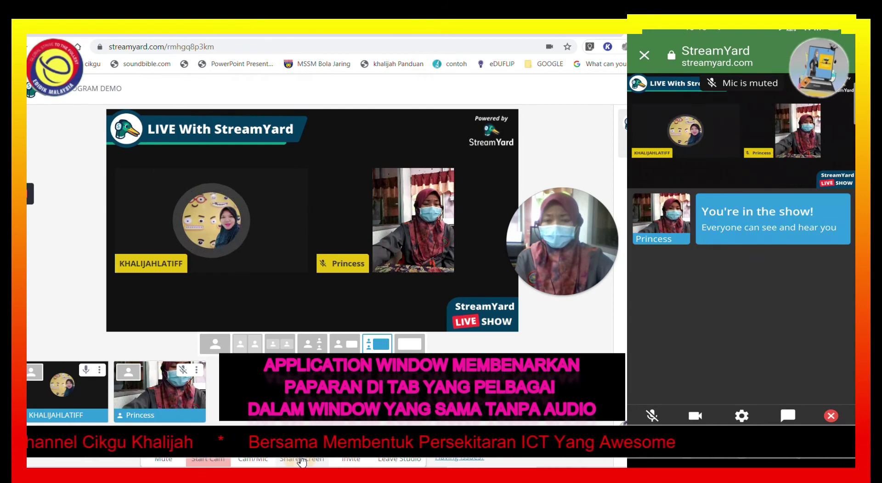
Share the StreamYard Google Chrome window on the stream as an application-window source
left_click(302, 459)
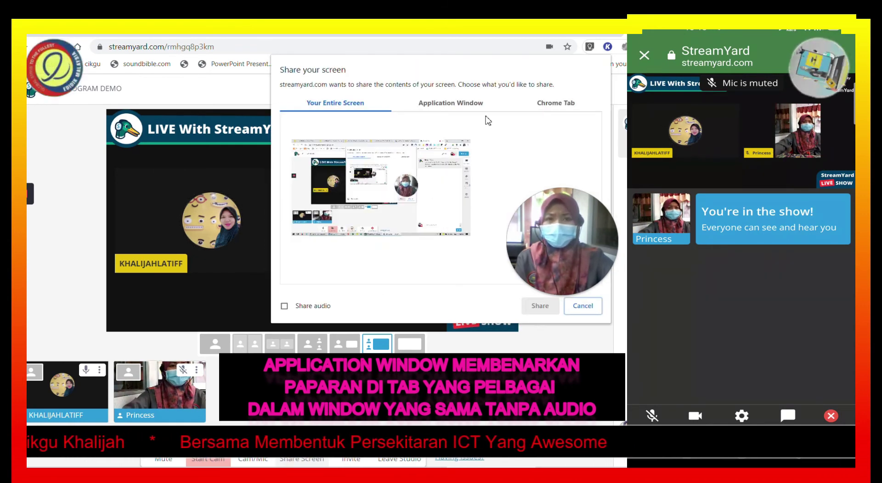
left_click(477, 105)
left_click(566, 105)
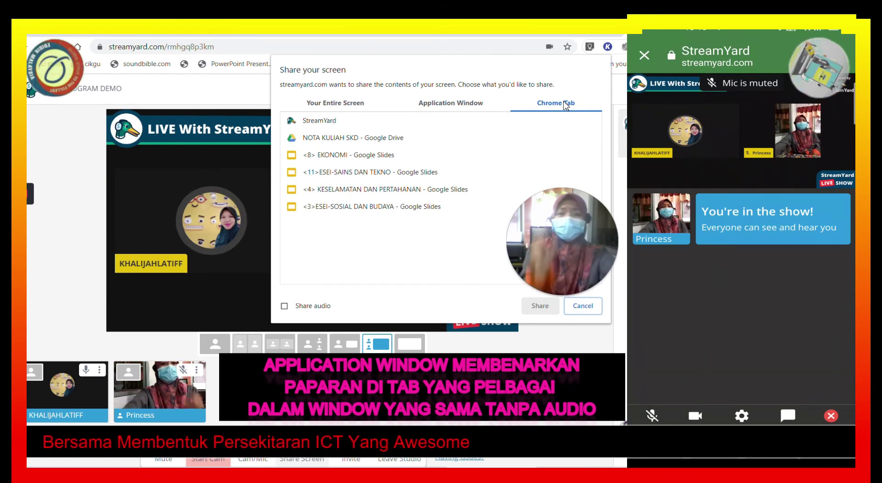
left_click(473, 106)
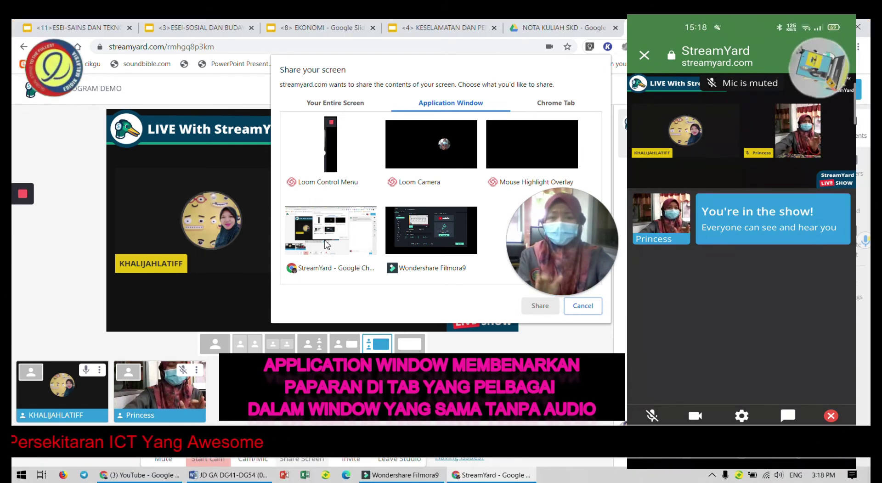
left_click(326, 244)
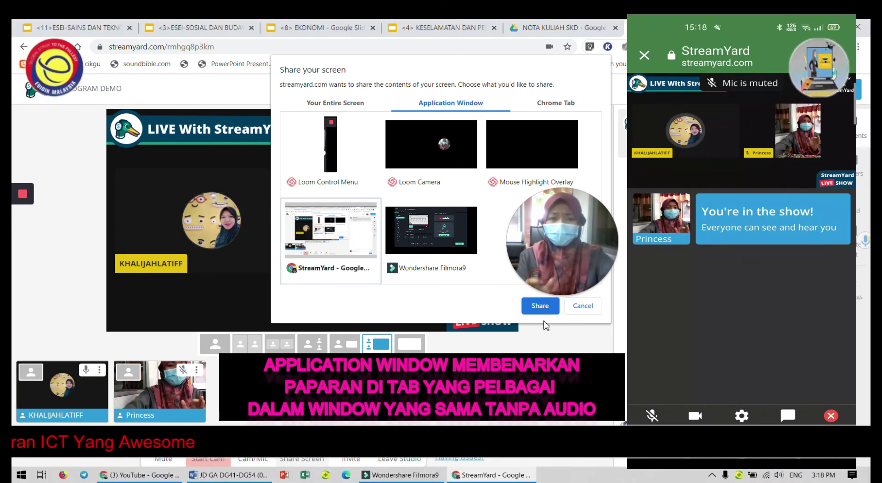
left_click(539, 306)
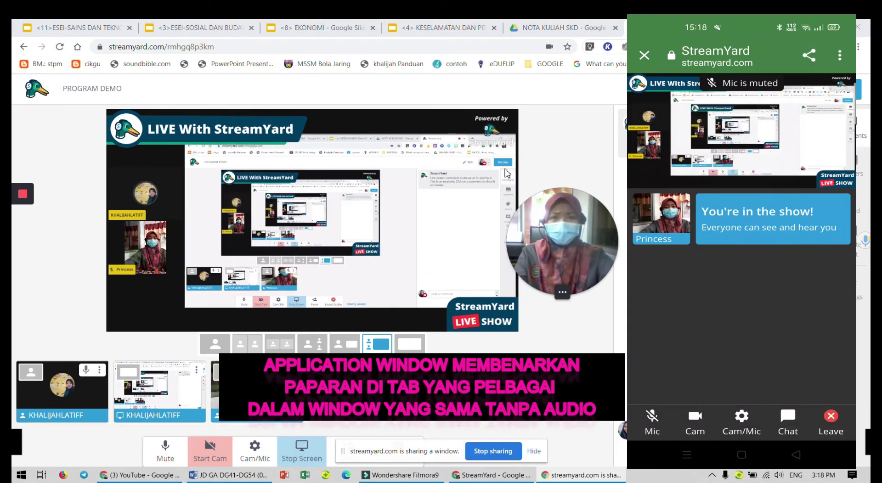
Show the four Google Slides tabs and the NOTA KULIAH SKD Drive folder through the shared window, and stop sharing once back in the studio
left_click(417, 28)
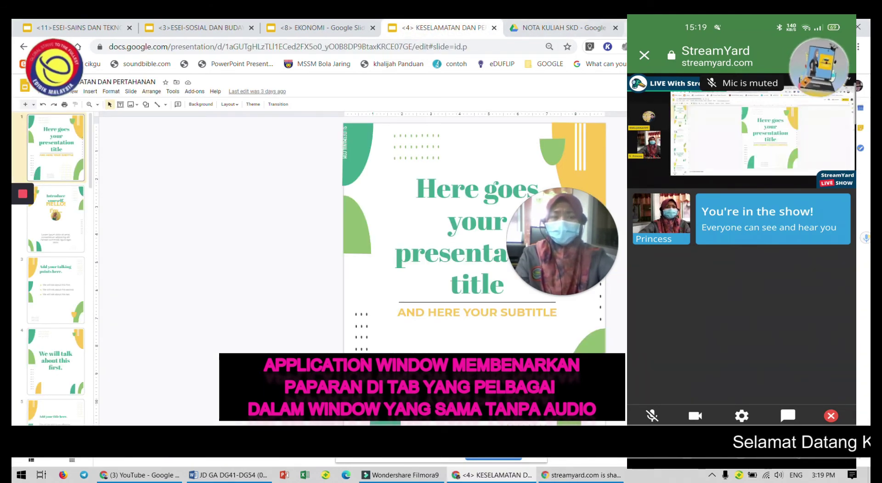
left_click(652, 28)
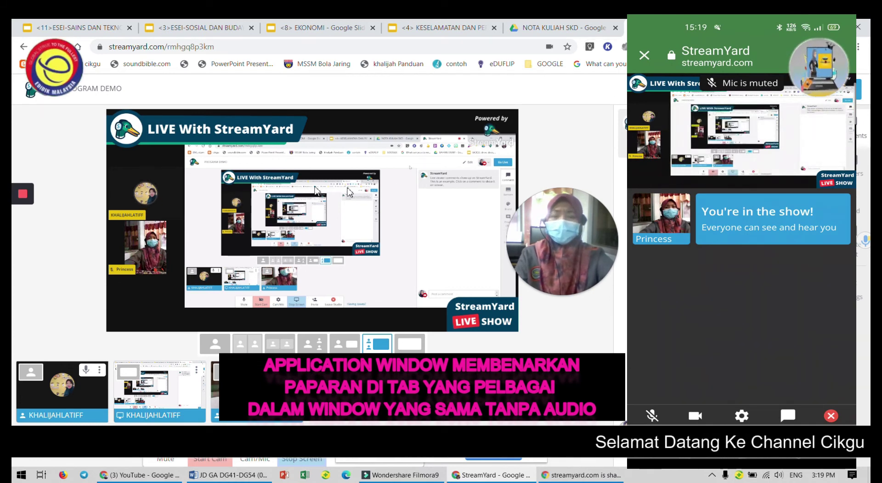
left_click(46, 29)
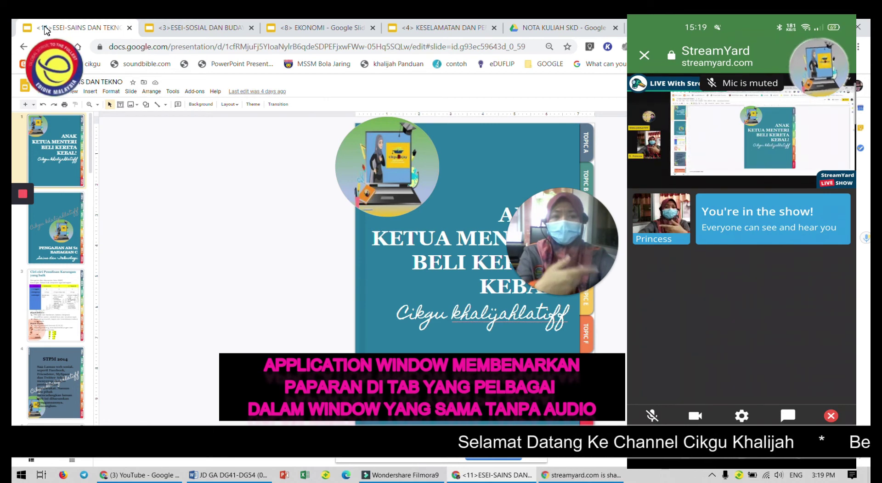
left_click(170, 29)
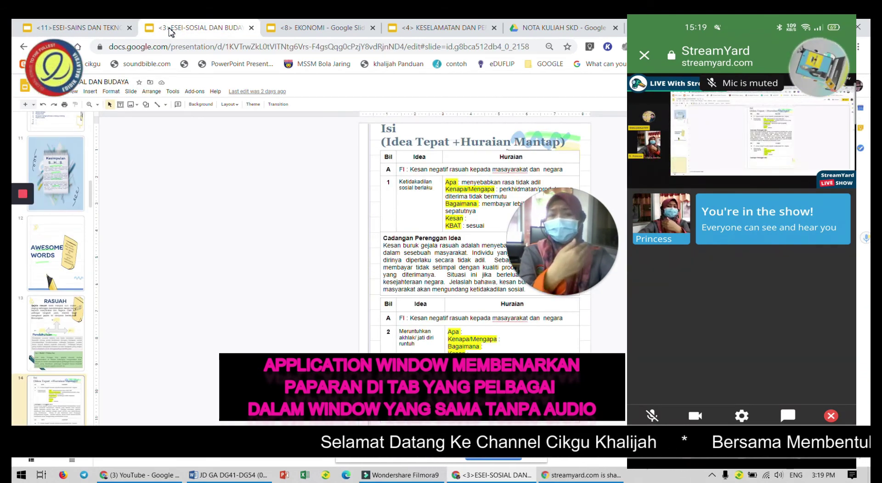
left_click(339, 29)
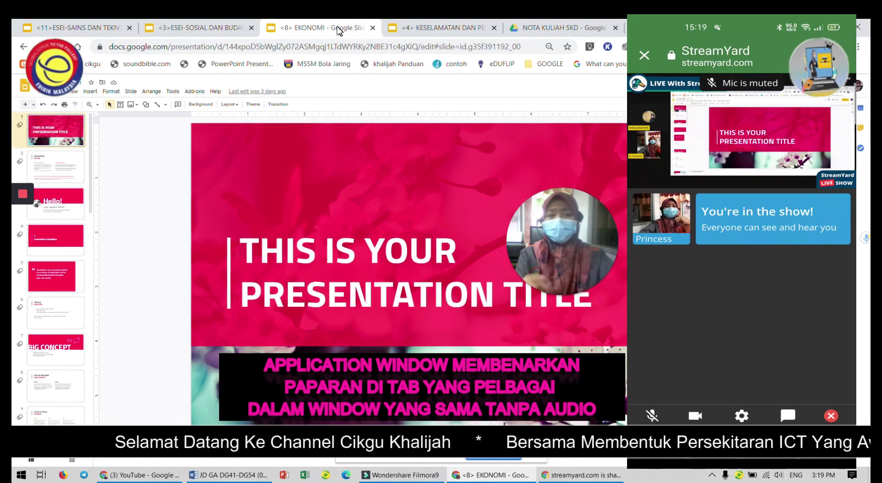
left_click(417, 30)
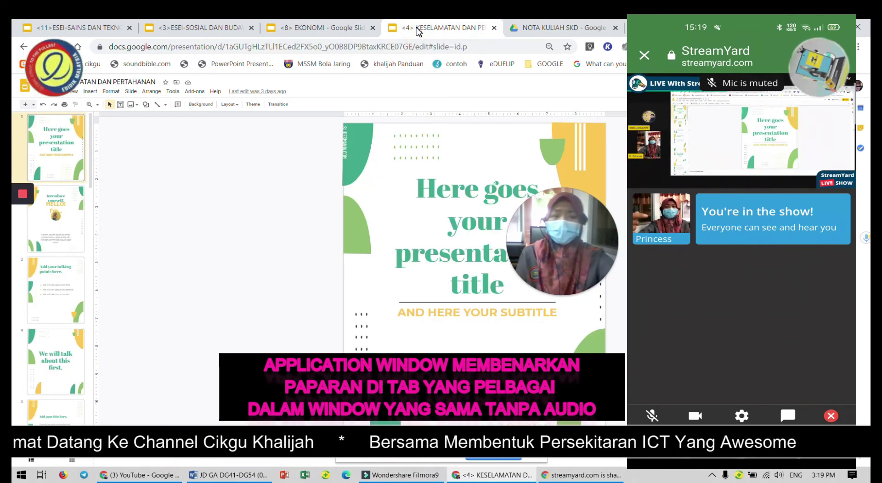
left_click(558, 32)
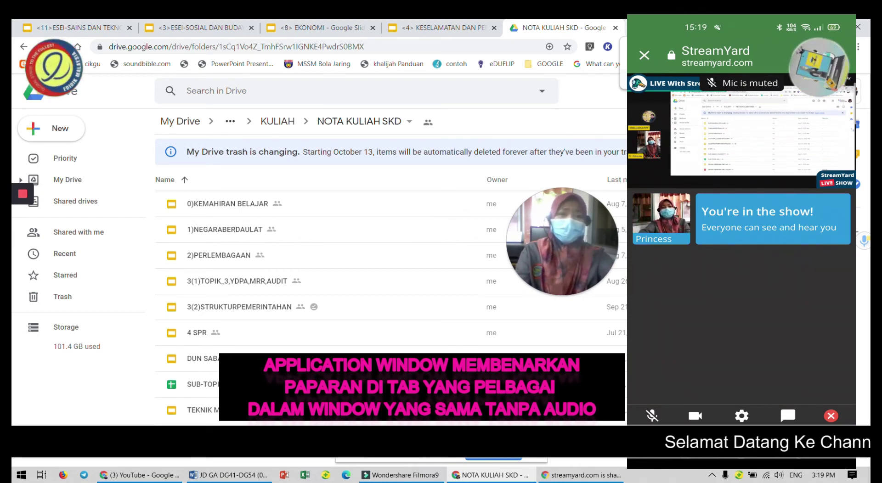
left_click(648, 28)
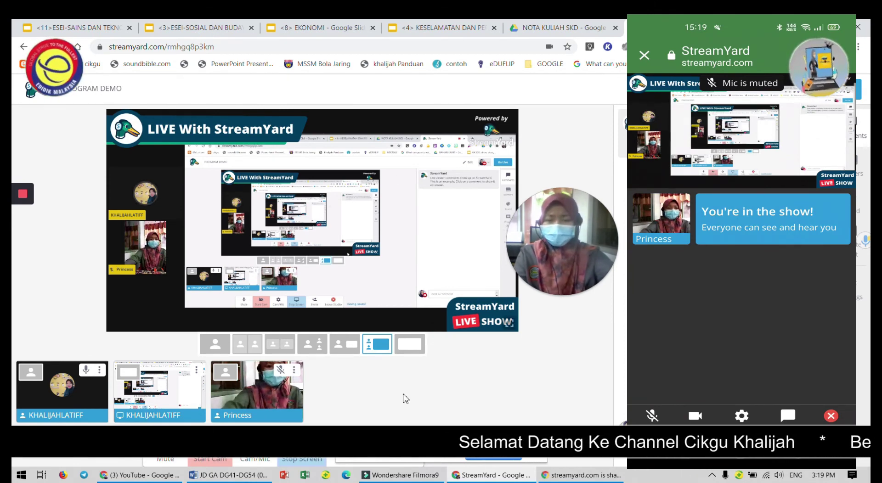
left_click(319, 459)
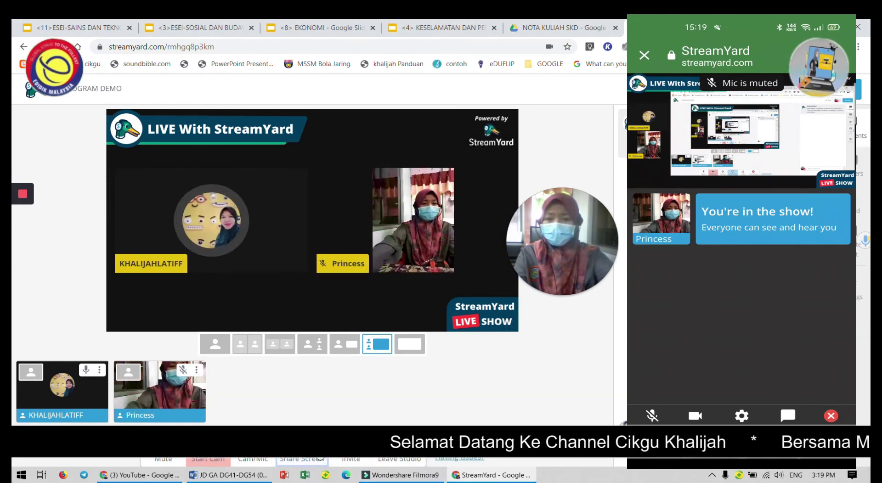
Share the "<3>ESEI-SOSIAL DAN BUDAYA" Google Slides Chrome tab with audio on the stream
left_click(320, 459)
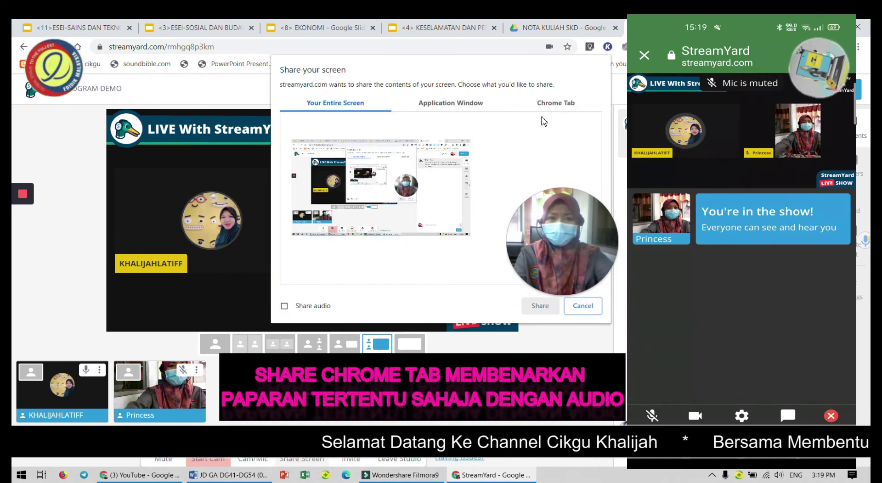
left_click(553, 103)
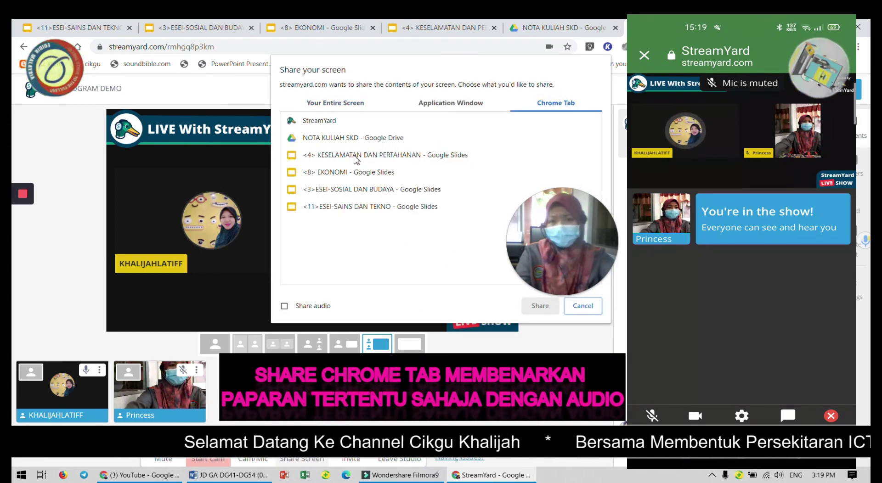
left_click(352, 194)
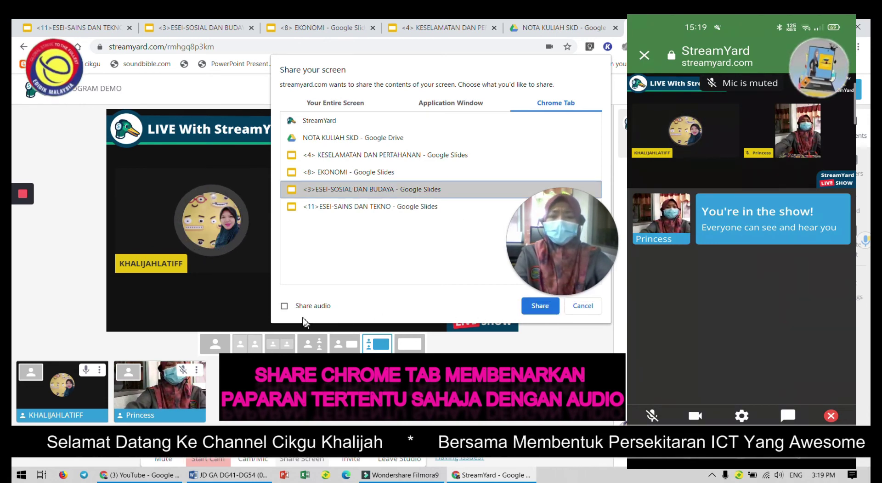
left_click(285, 306)
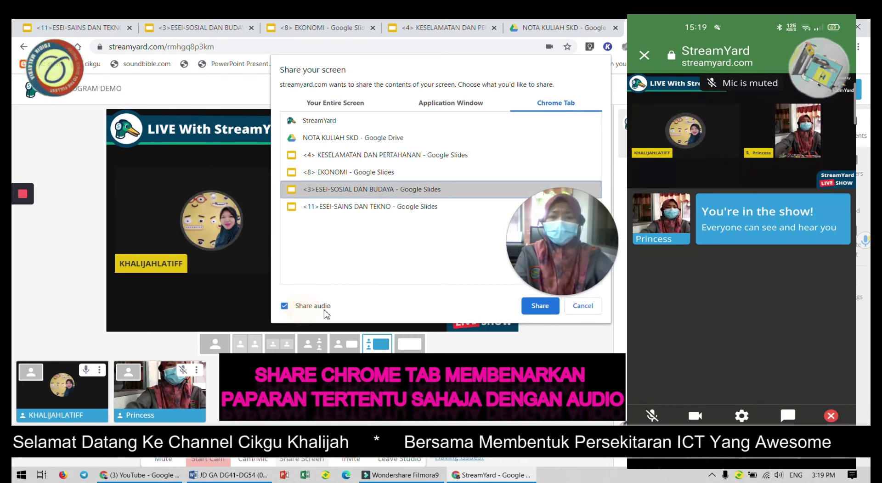
left_click(540, 306)
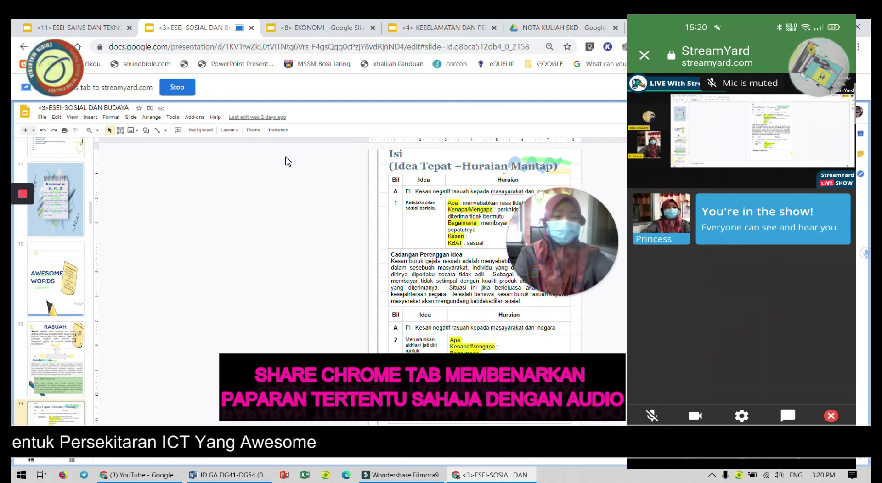
View the EKONOMI, NOTA KULIAH SKD and KESELAMATAN DAN PERTAHANAN tabs during the tab share, and stop sharing once back in the studio
left_click(302, 24)
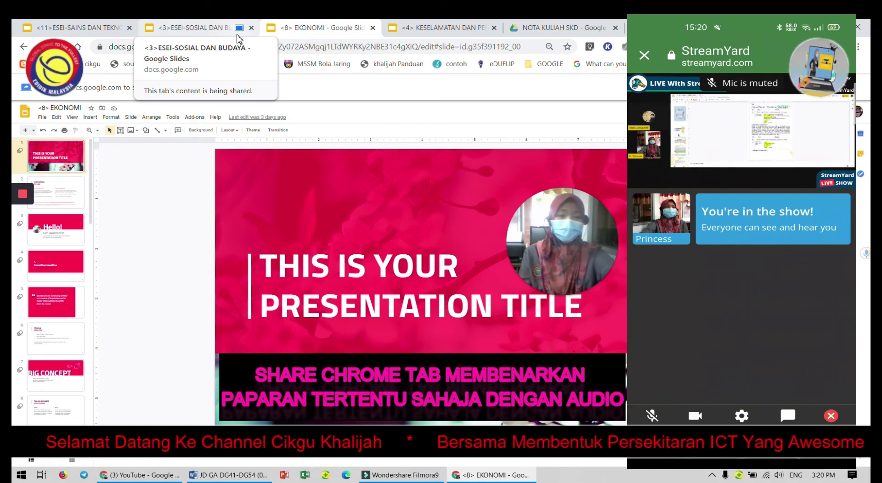
left_click(558, 27)
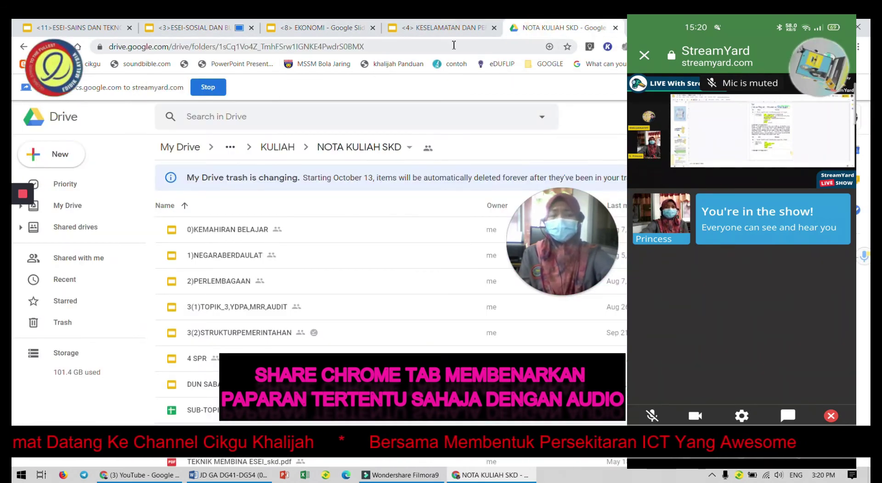
left_click(441, 27)
left_click(679, 28)
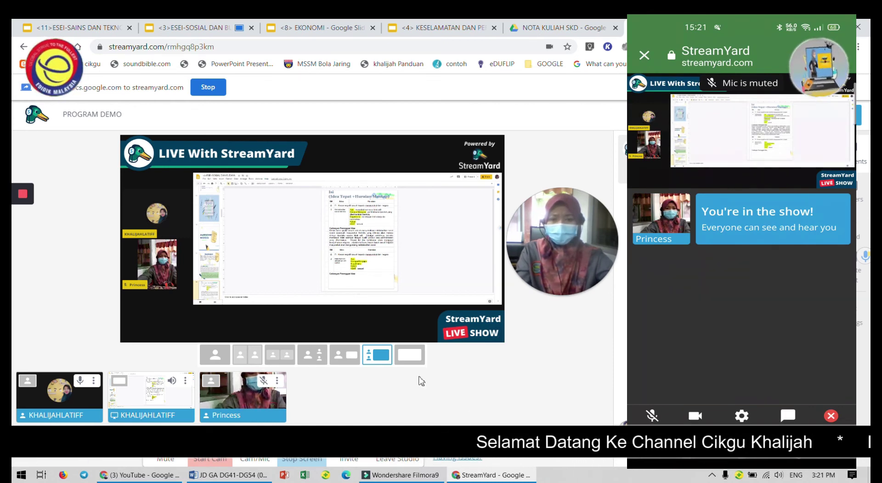
left_click(209, 87)
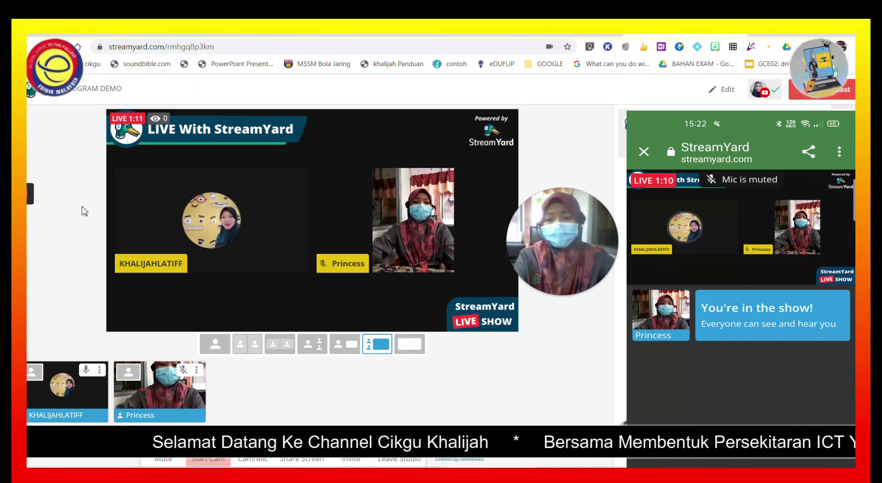
Try the single-person and side-by-side layouts, and return to the layout with small people frames beside the shared screen
left_click(224, 345)
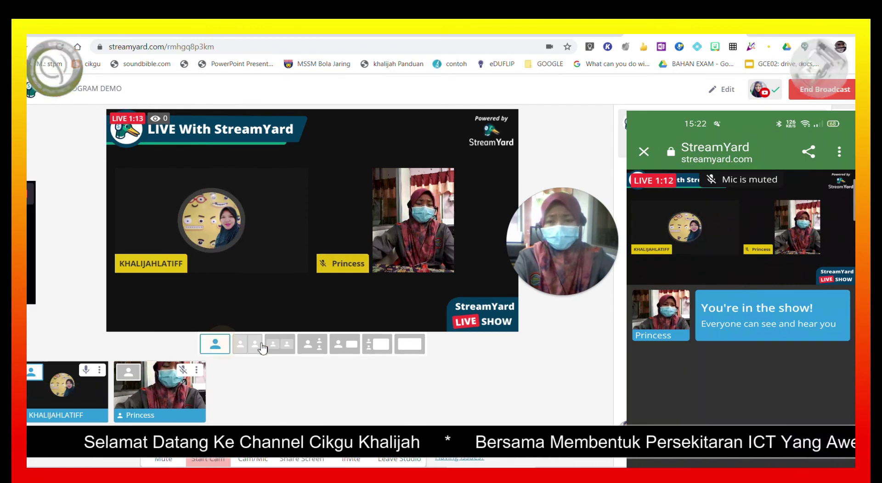
left_click(259, 346)
left_click(377, 345)
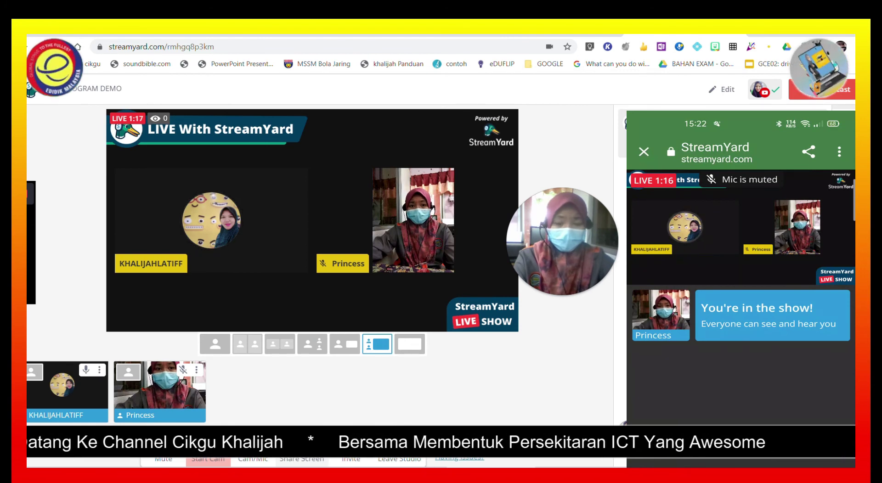
Share the entire screen with audio in the live broadcast
left_click(302, 459)
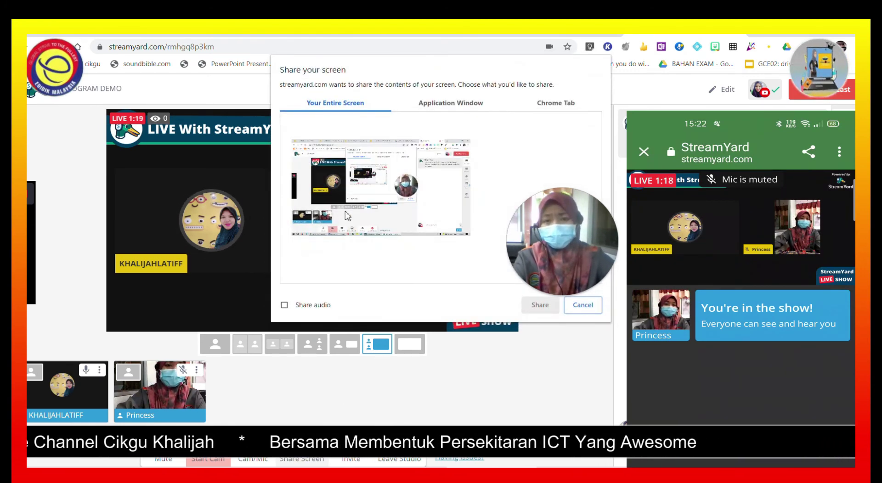
left_click(347, 217)
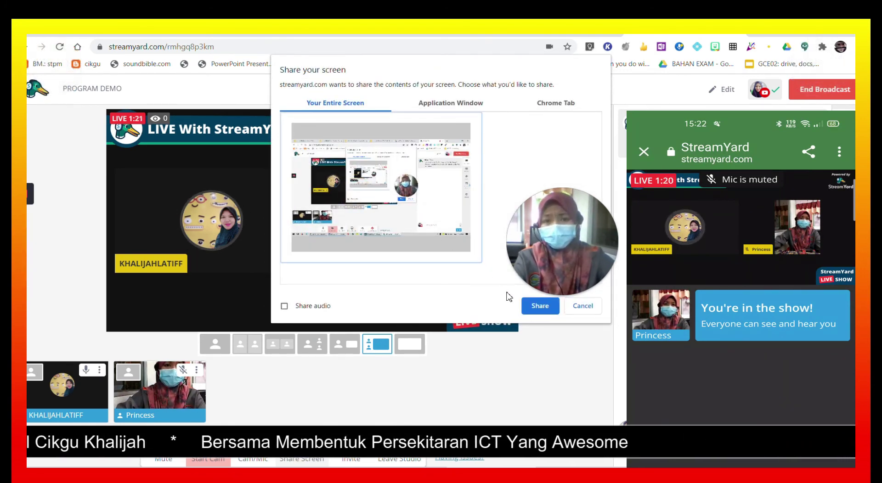
left_click(284, 306)
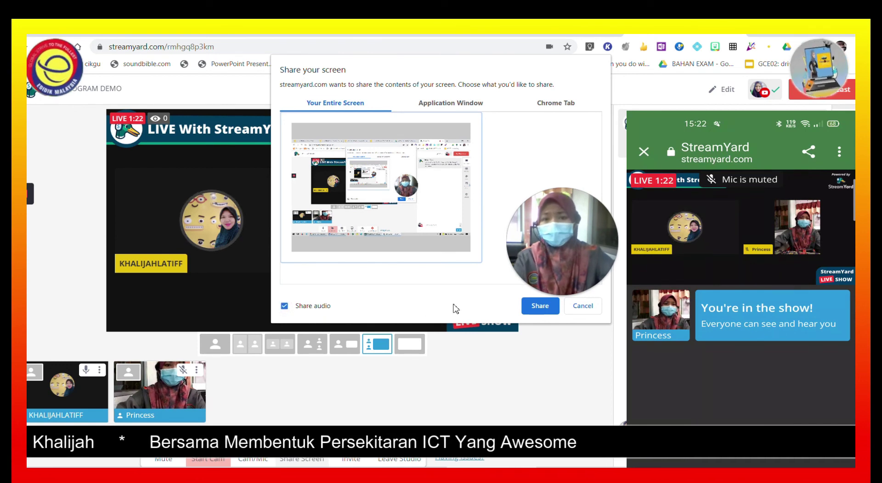
left_click(539, 306)
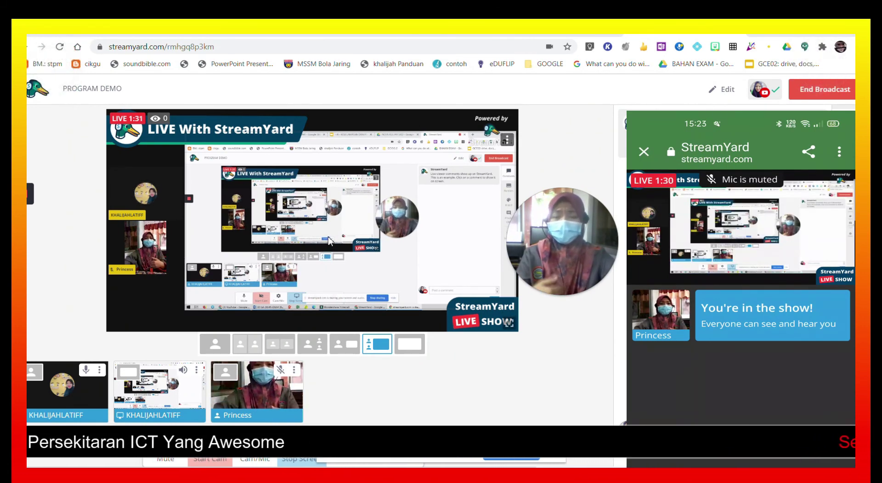
Remove the shared screen from the live stream and add it back
mouse_move(257, 377)
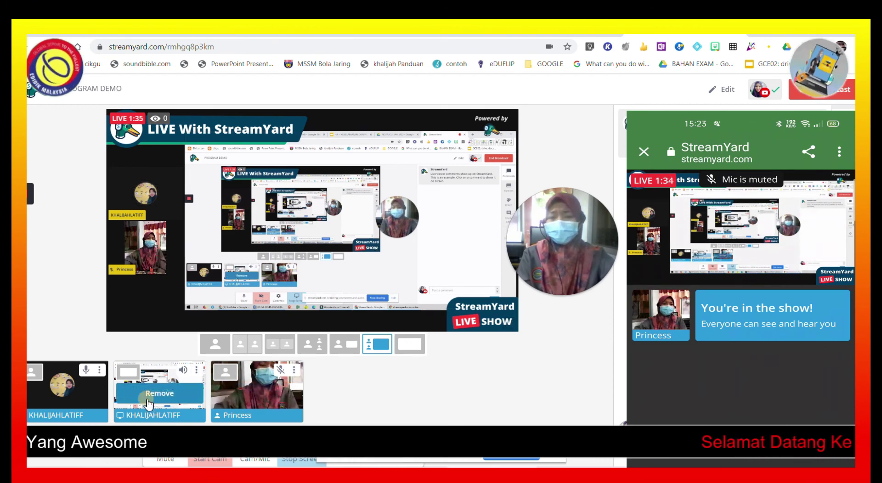
left_click(148, 401)
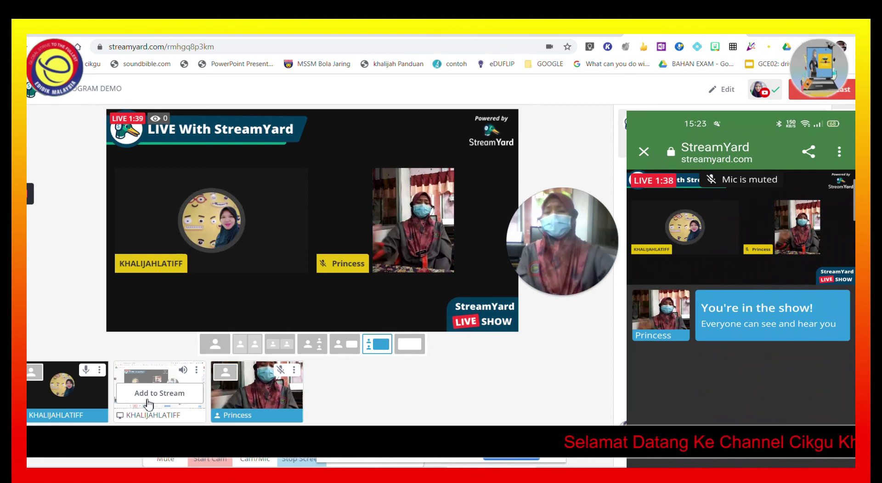
left_click(148, 401)
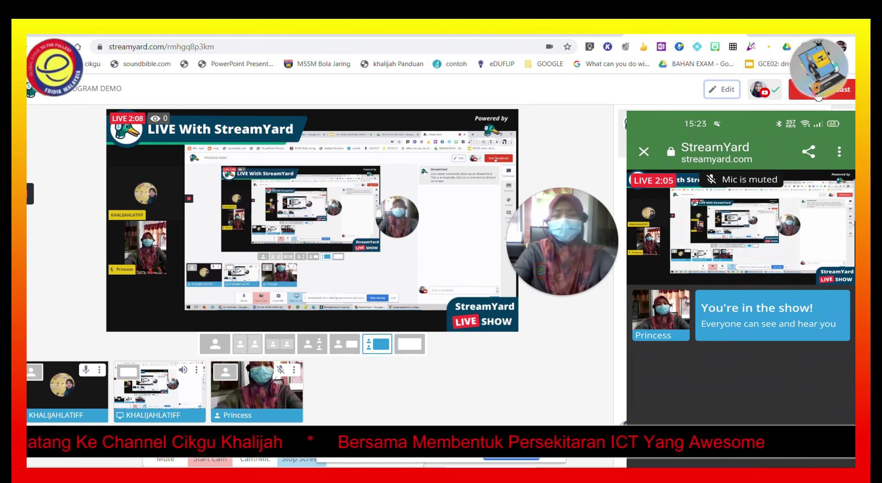
End the live broadcast, rate it Good, and send the feedback form without a comment
left_click(818, 97)
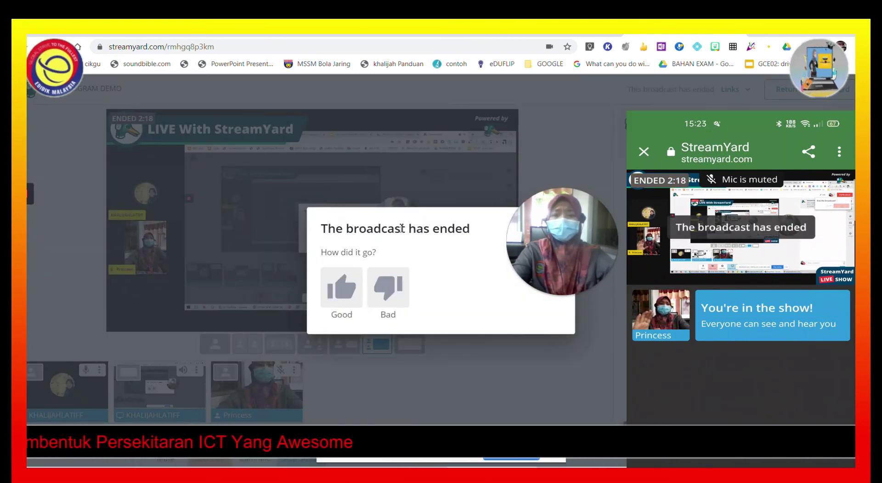
left_click(342, 298)
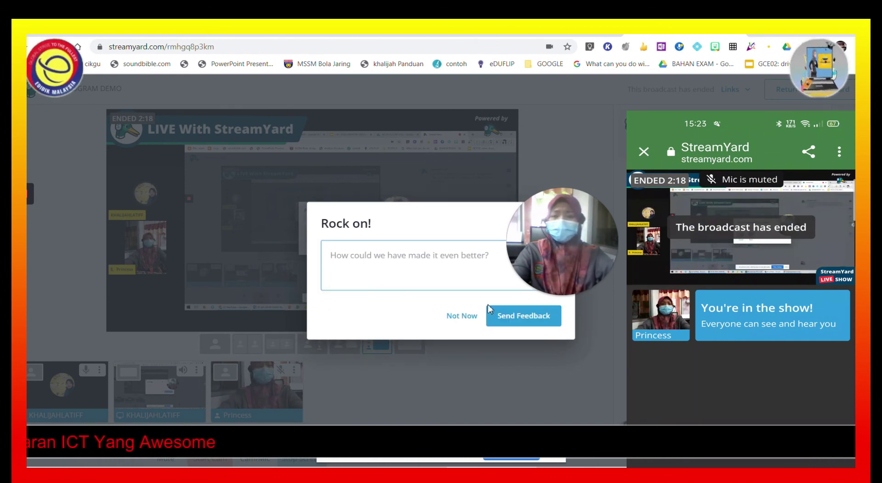
left_click(500, 315)
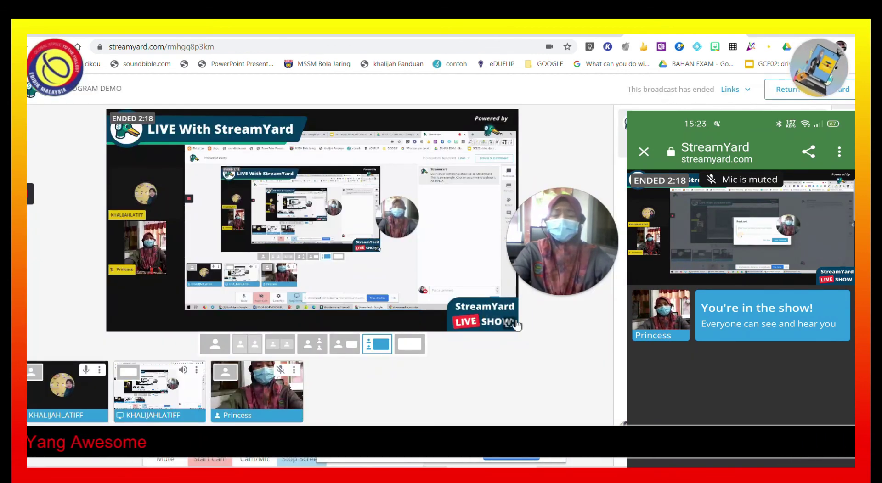